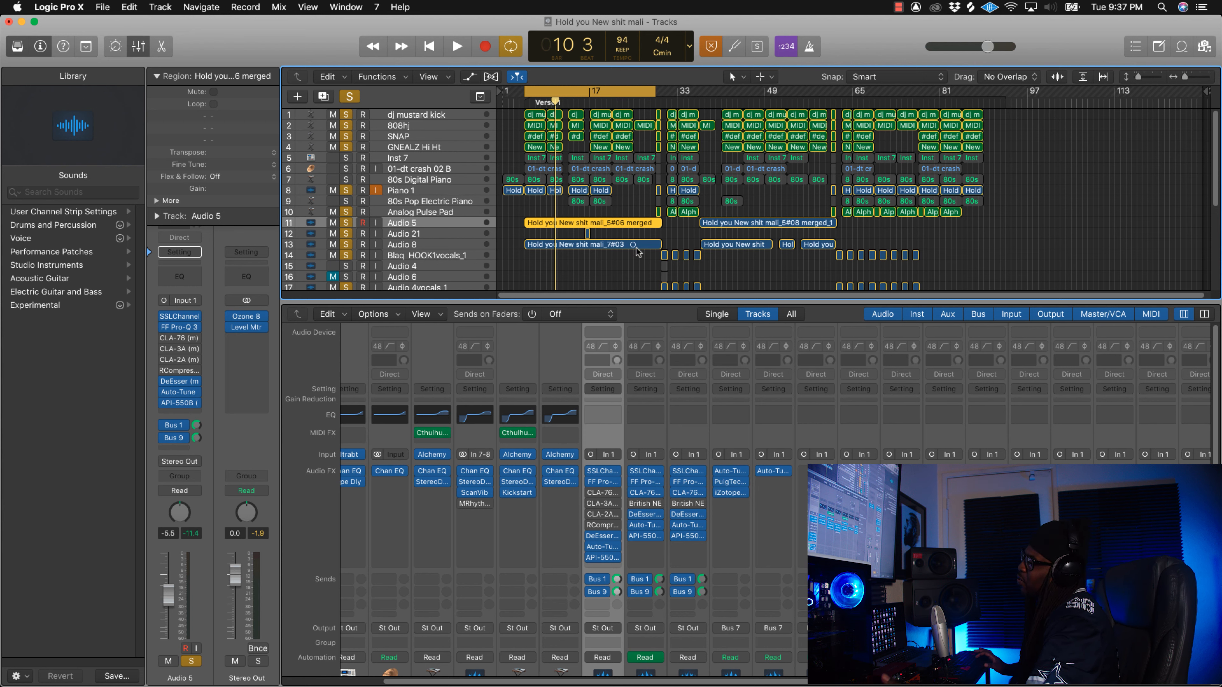
Step: Play back the verse and examine the vocal plug-in chain on the Audio 5 channel strip
key("space")
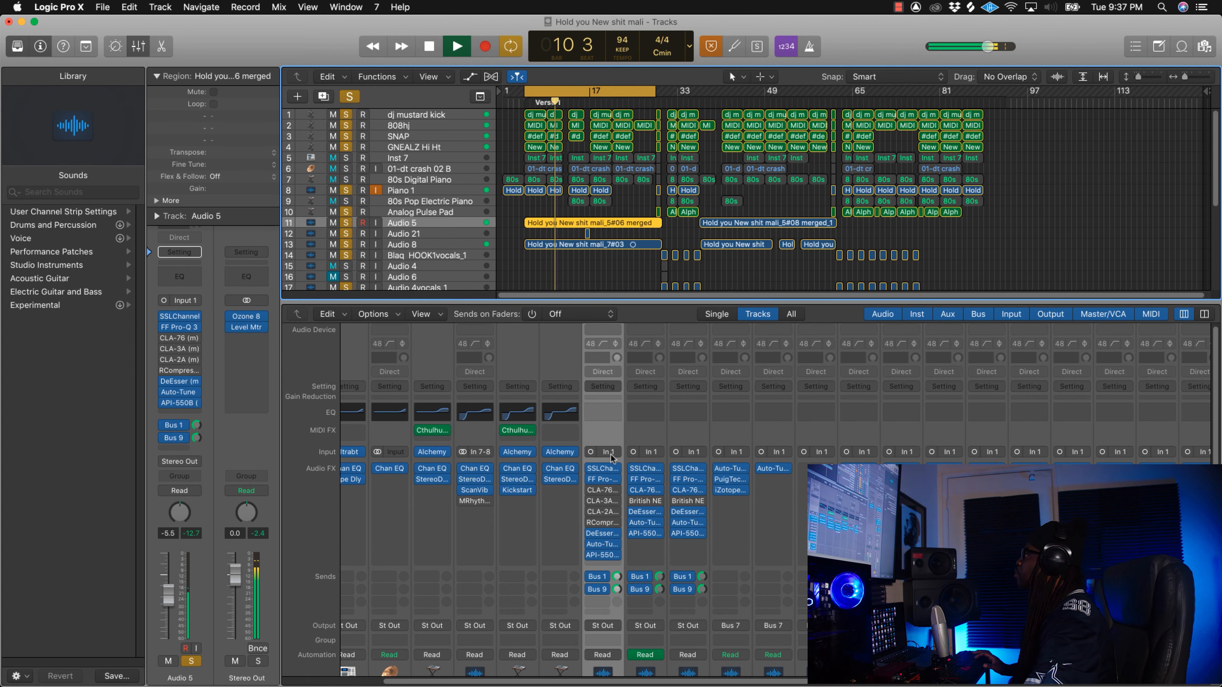
scroll(610, 453, "down", 4)
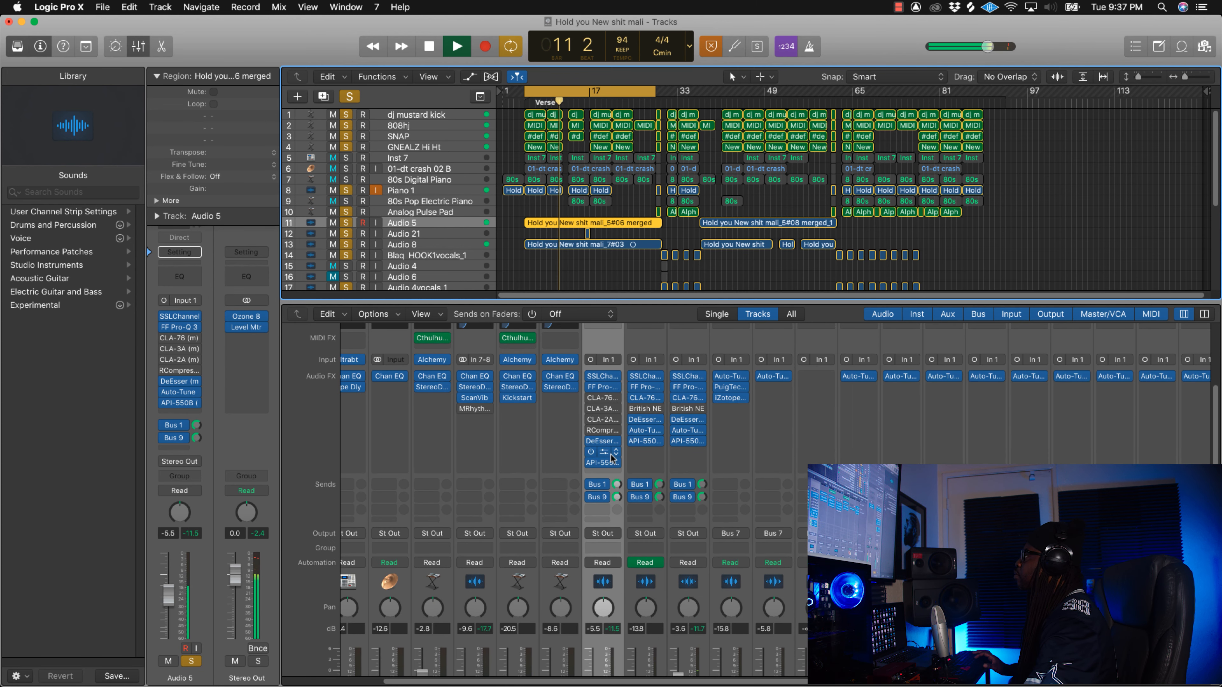
scroll(611, 457, "down", 2)
scroll(610, 454, "down", 1)
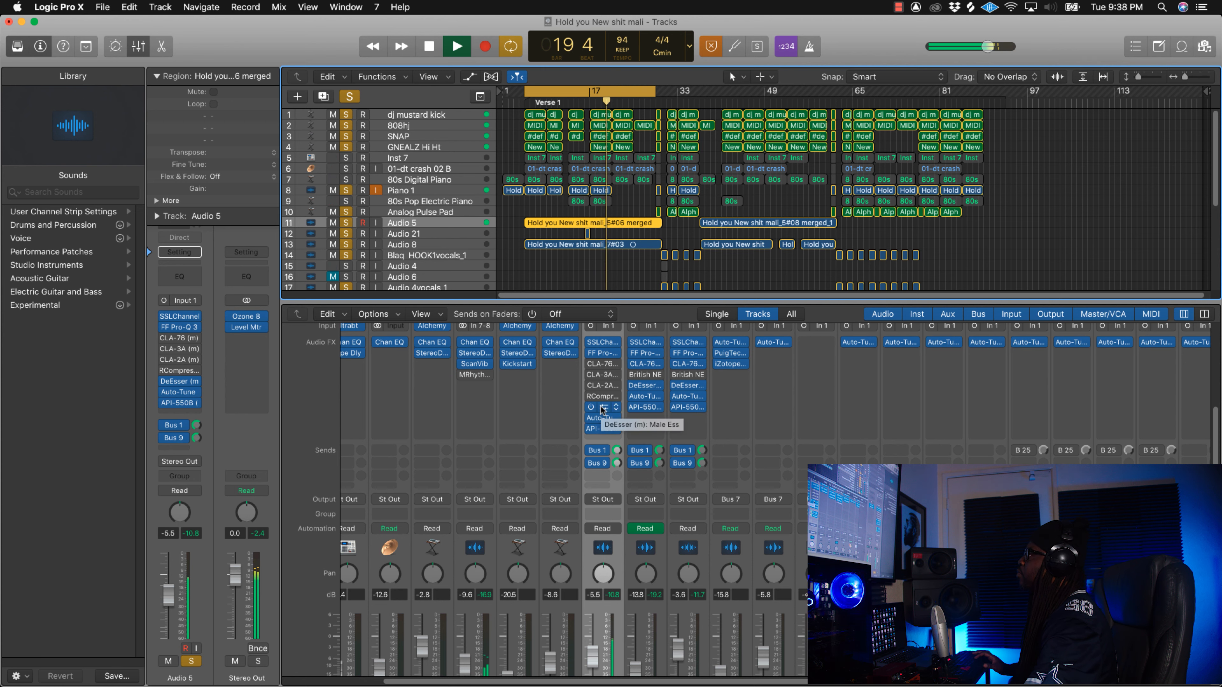
key("space")
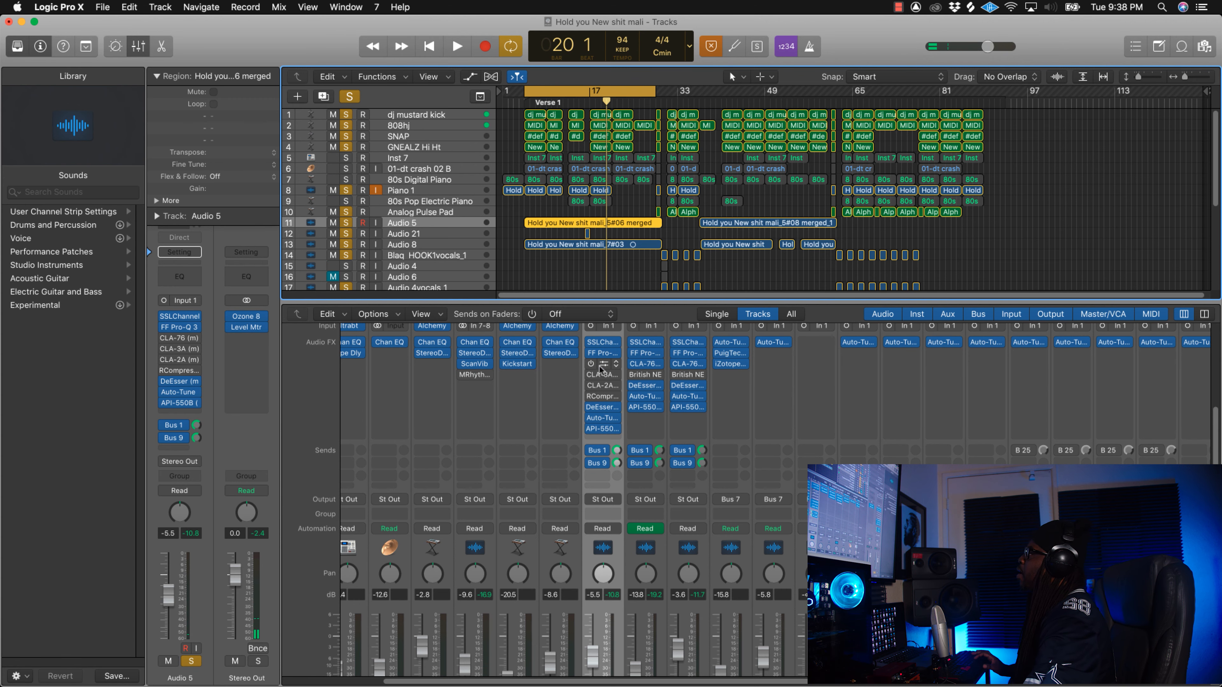
Step: Open the CLA-76 compressor on the Audio 5 channel and set its release to about 6
left_click(603, 367)
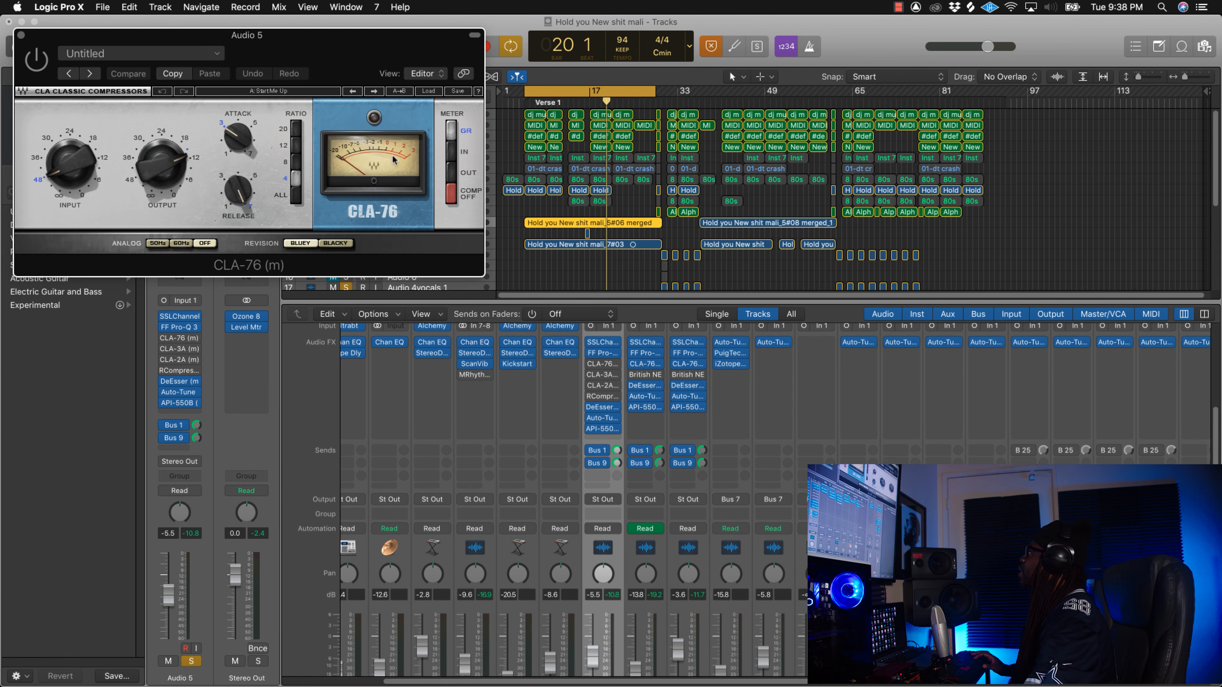
left_click_drag(335, 49, 573, 242)
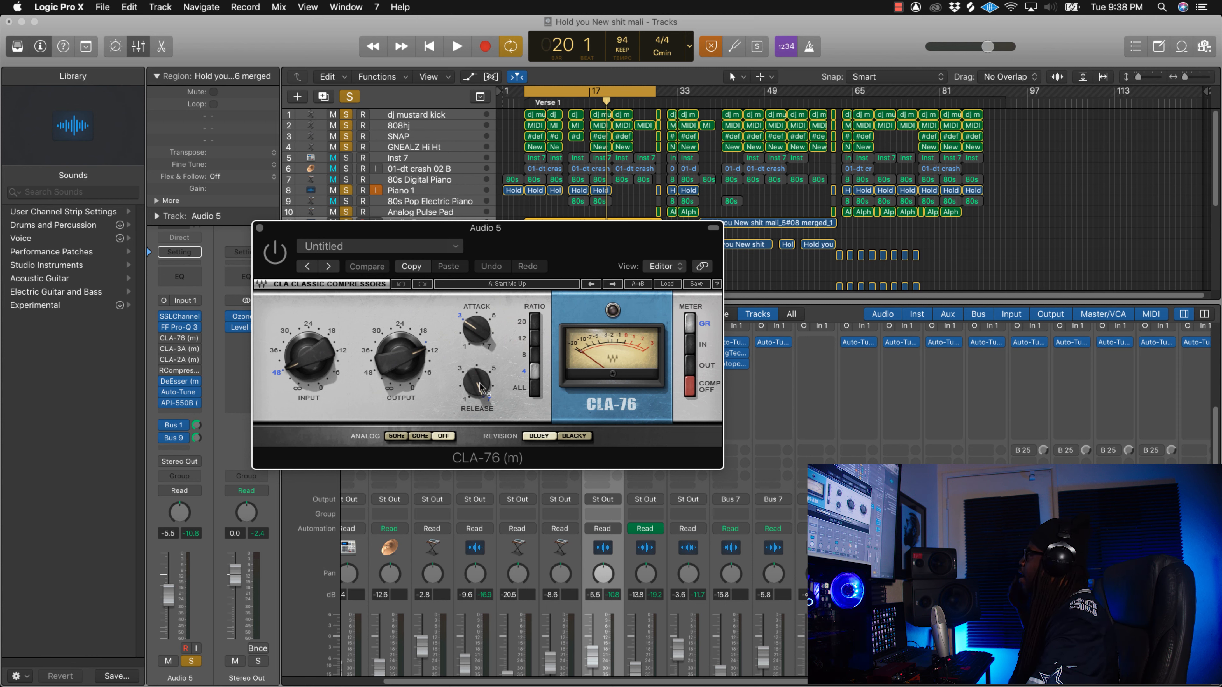
left_click_drag(480, 386, 476, 387)
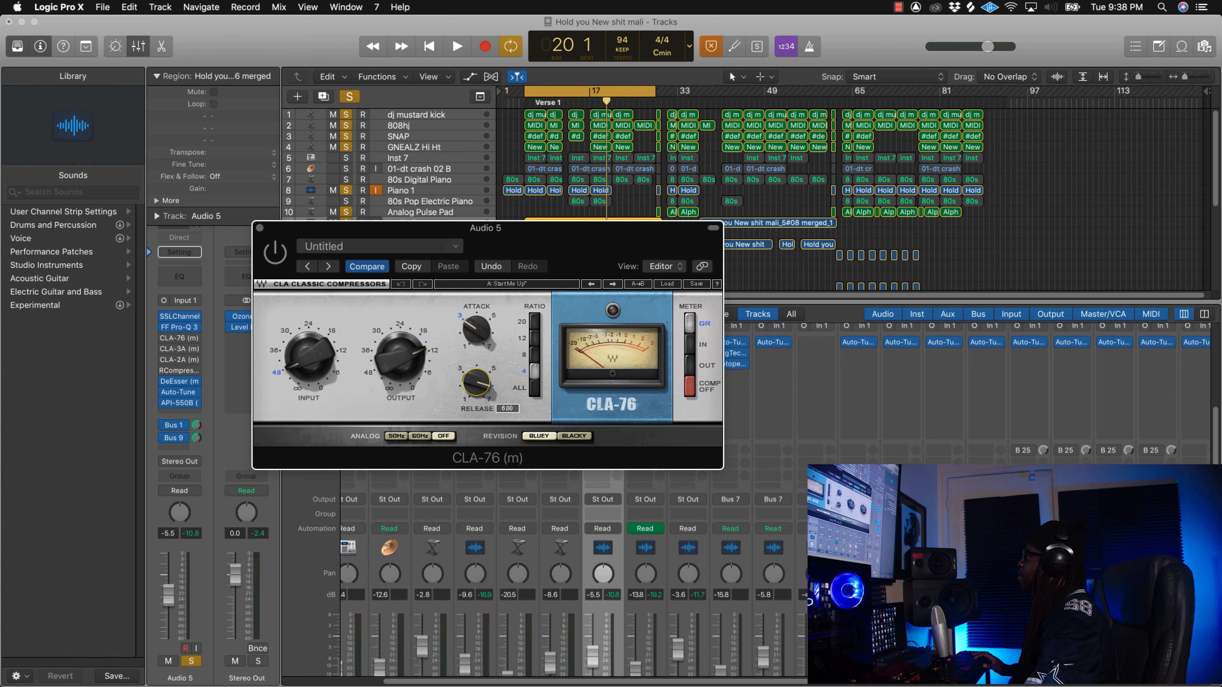
left_click_drag(476, 384, 477, 384)
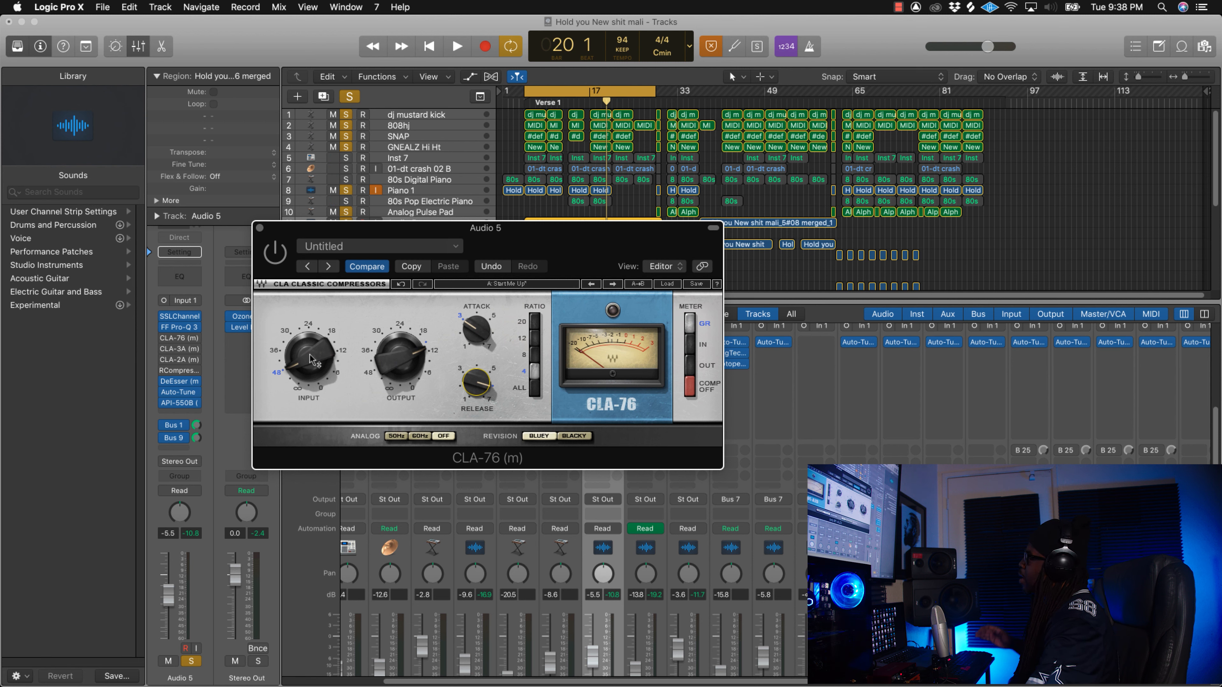
mouse_move(310, 358)
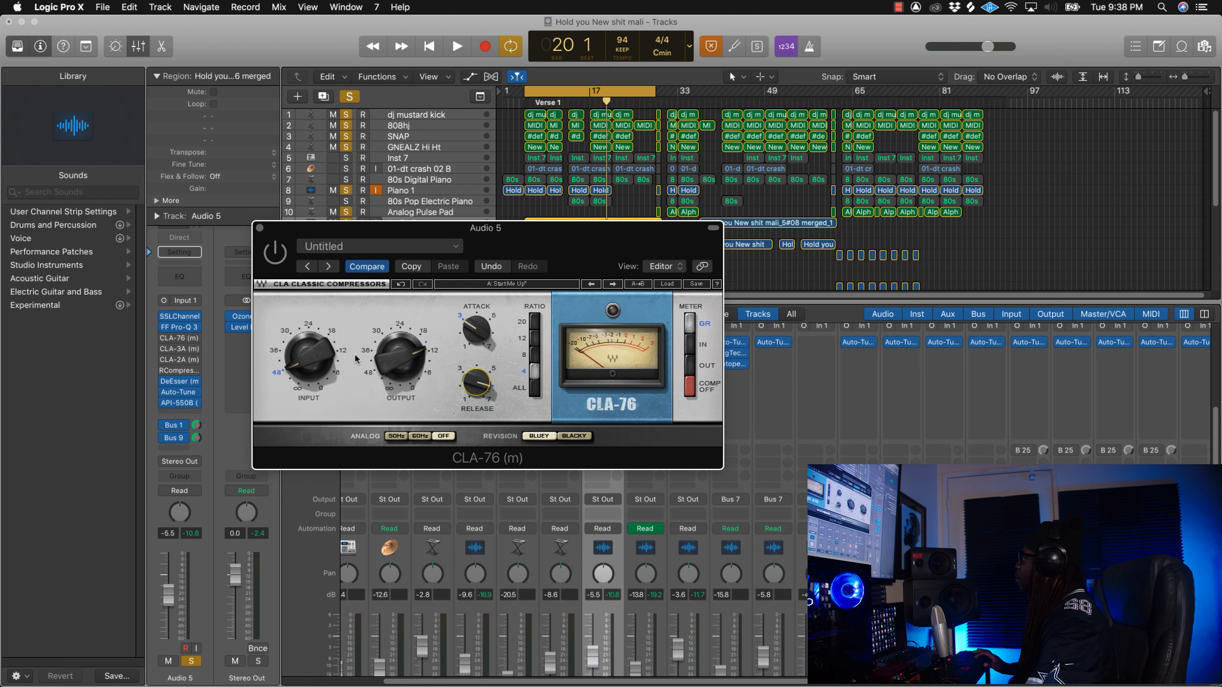
mouse_move(400, 359)
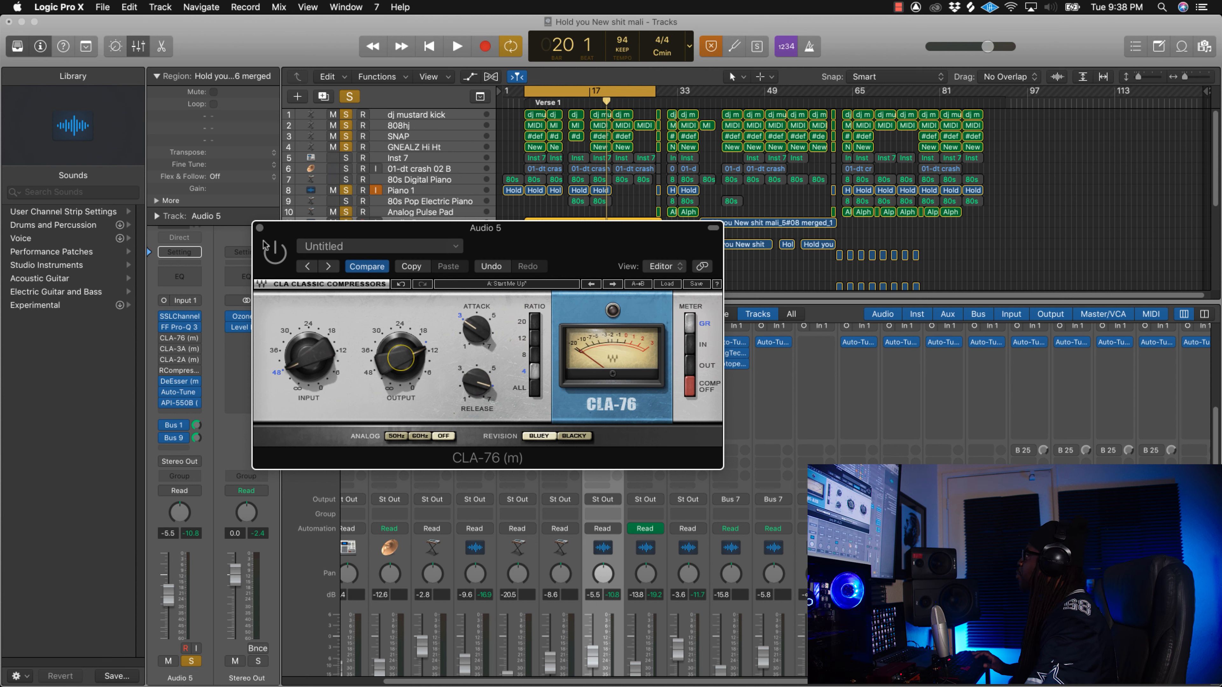
Step: Enable the CLA-76 during playback, raising its input to about -33 and its output to around the 18 mark
key("space")
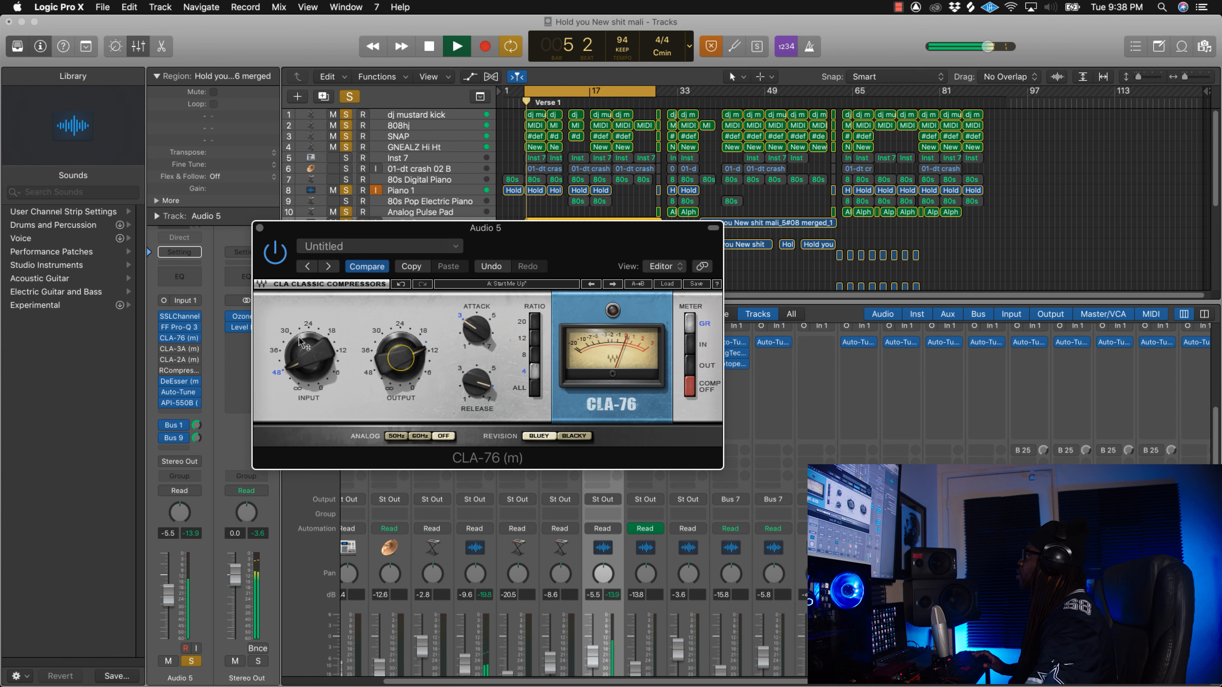
left_click_drag(312, 361, 312, 345)
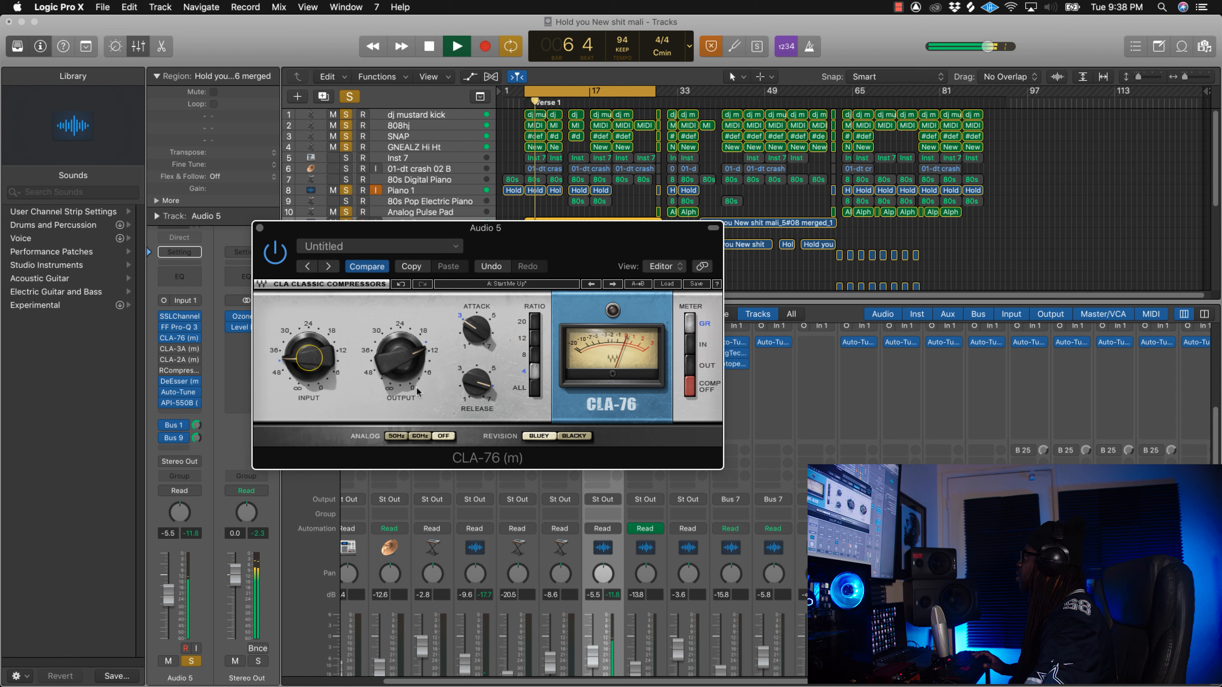
left_click_drag(401, 359, 400, 367)
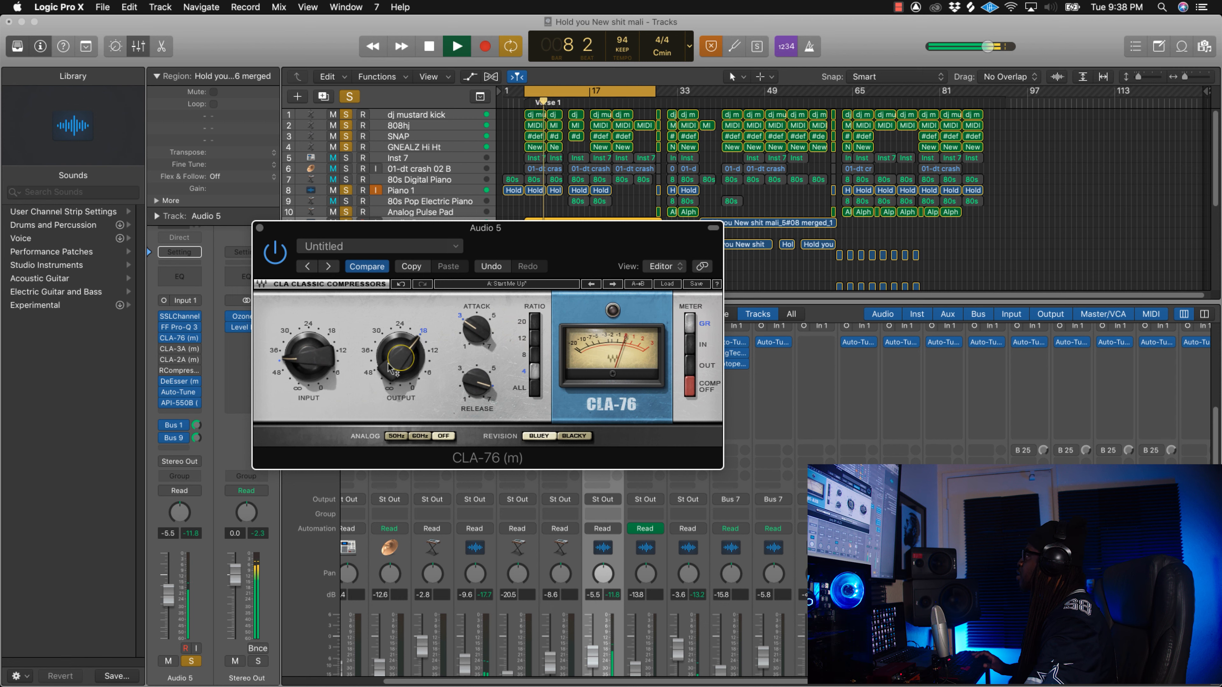
left_click_drag(308, 359, 308, 352)
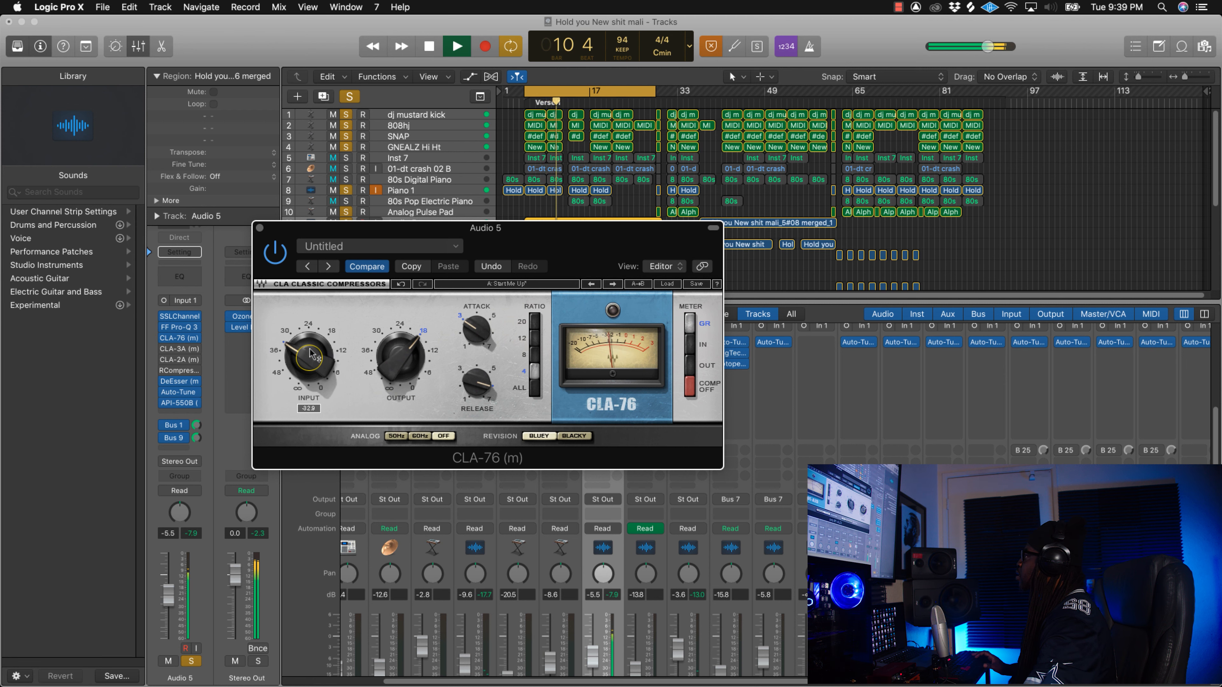
Step: Fine-tune the CLA-76's output near the 18 mark and compare the playing vocal with the compressor bypassed and active
left_click(397, 370)
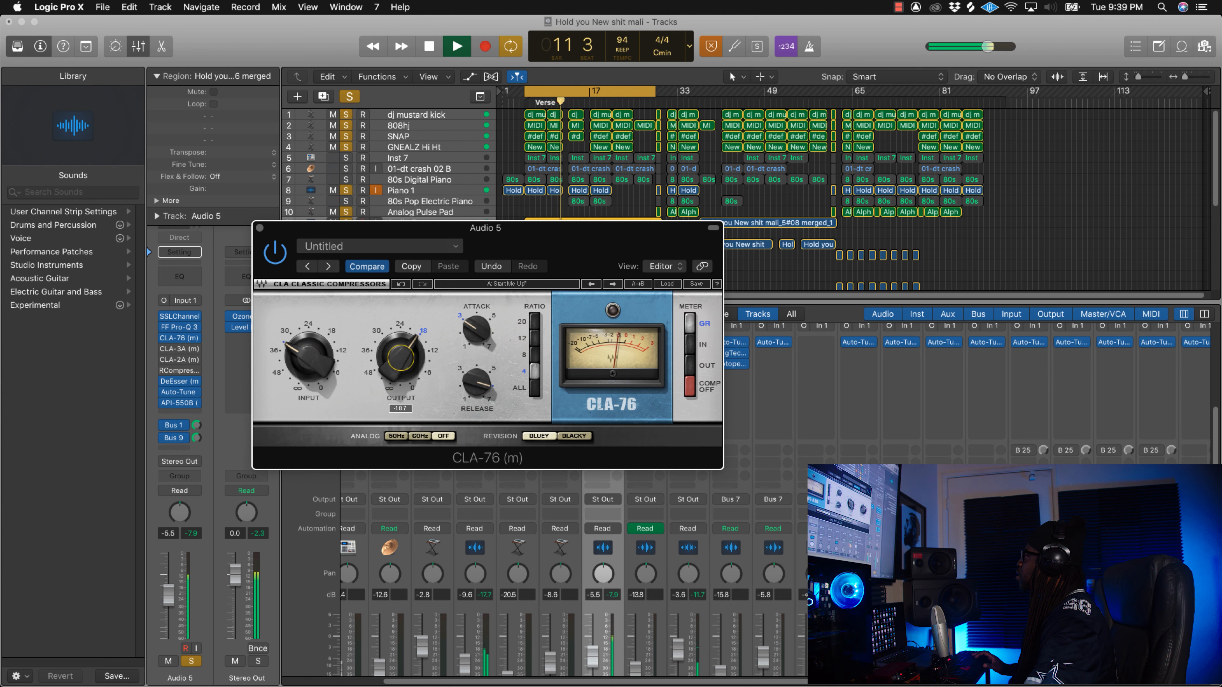
left_click_drag(397, 370, 398, 371)
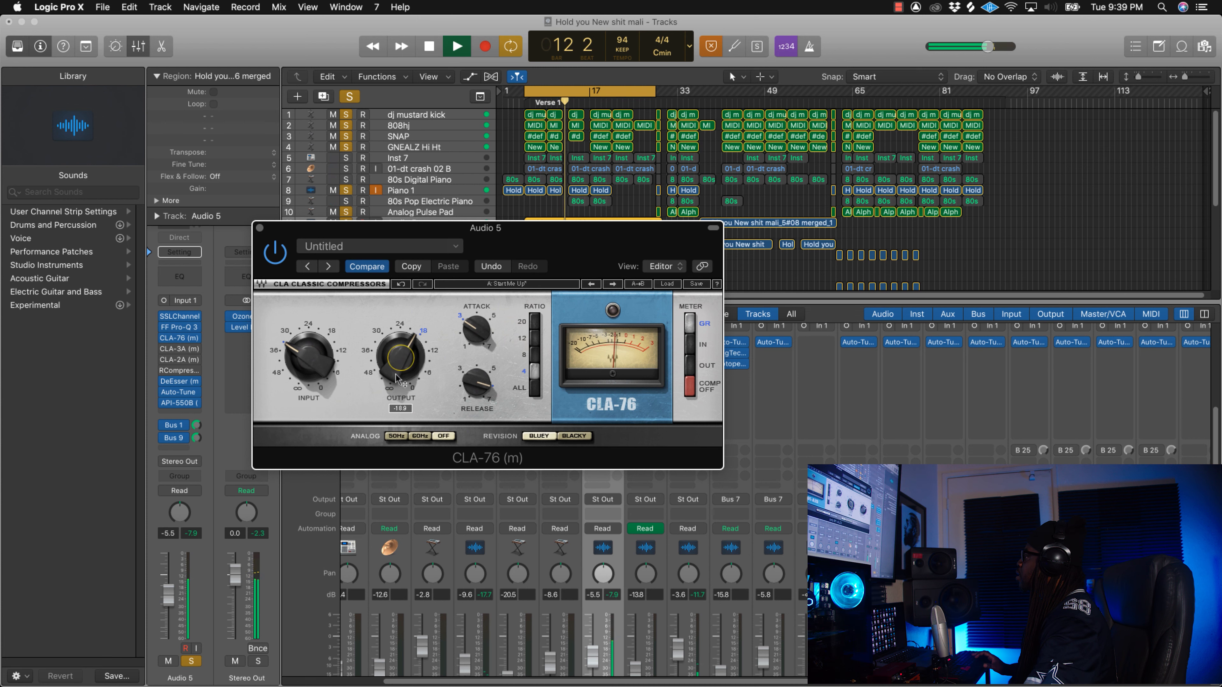
left_click_drag(401, 357, 401, 362)
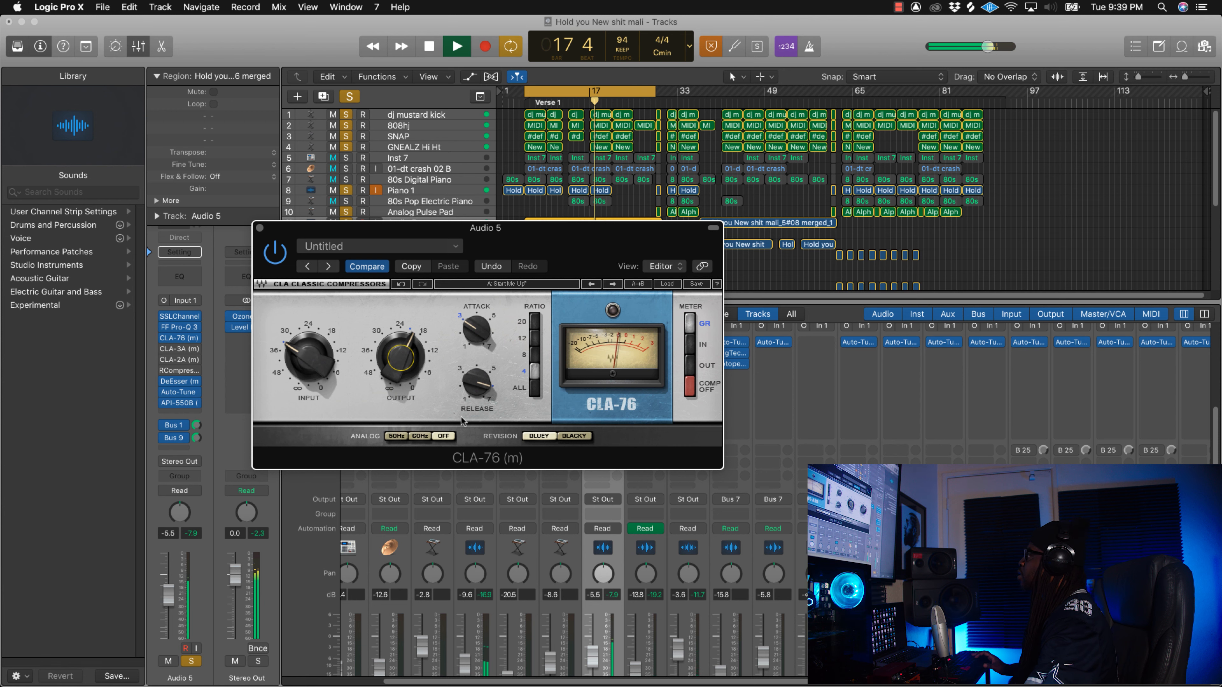
left_click(271, 264)
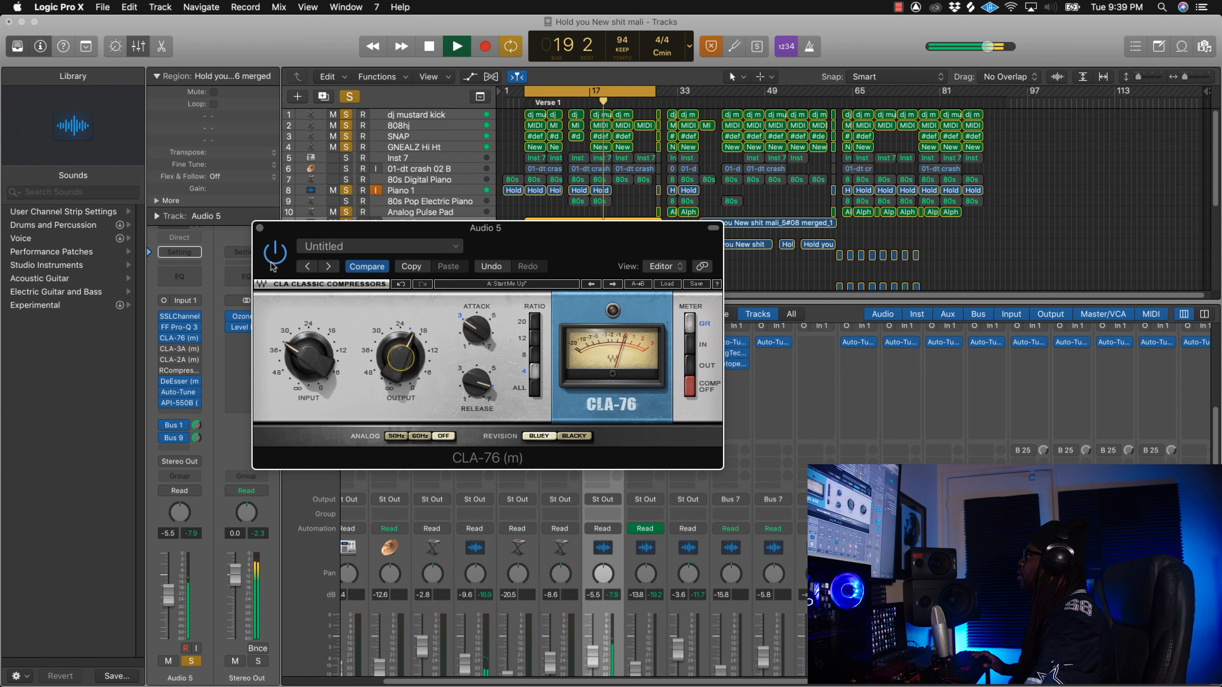
key("space")
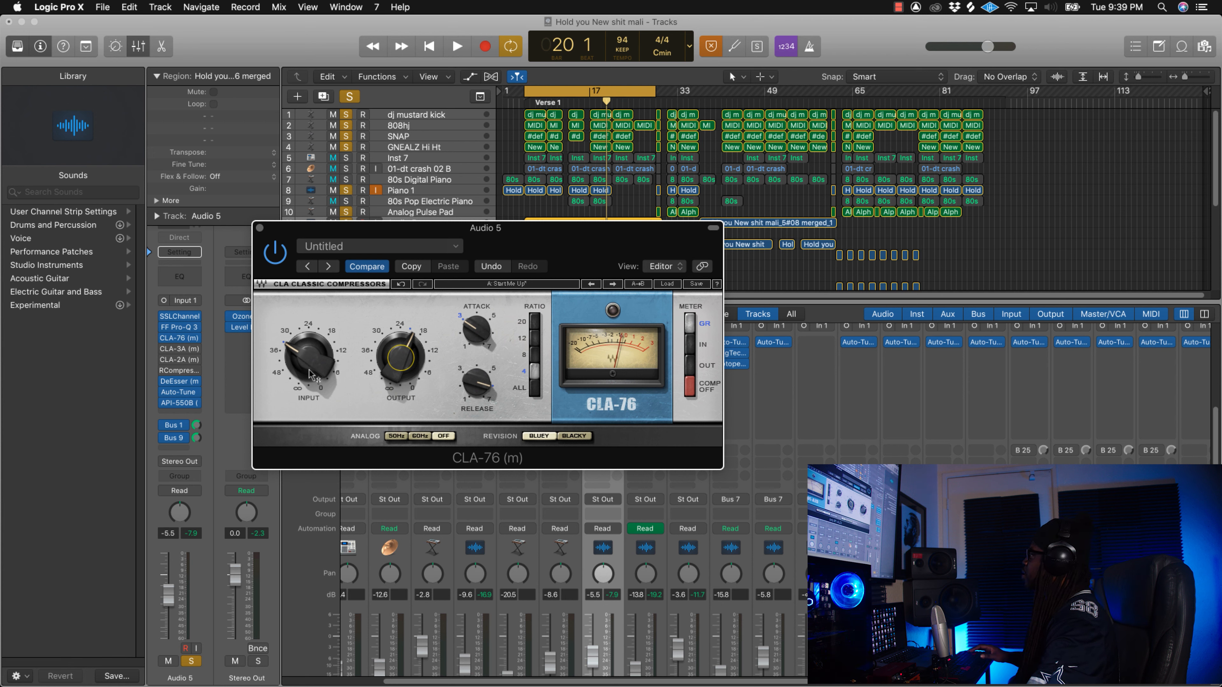
Step: Try the Blacky revision of the CLA-76 and return it to Bluey
mouse_move(308, 361)
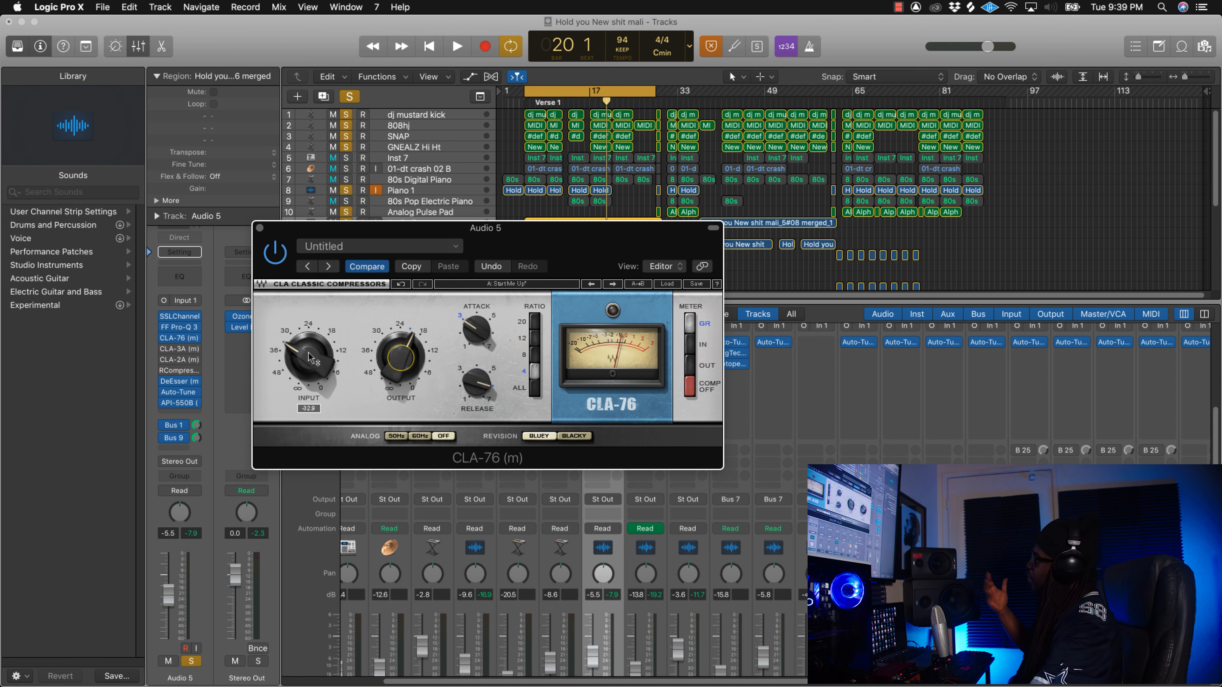
mouse_move(397, 357)
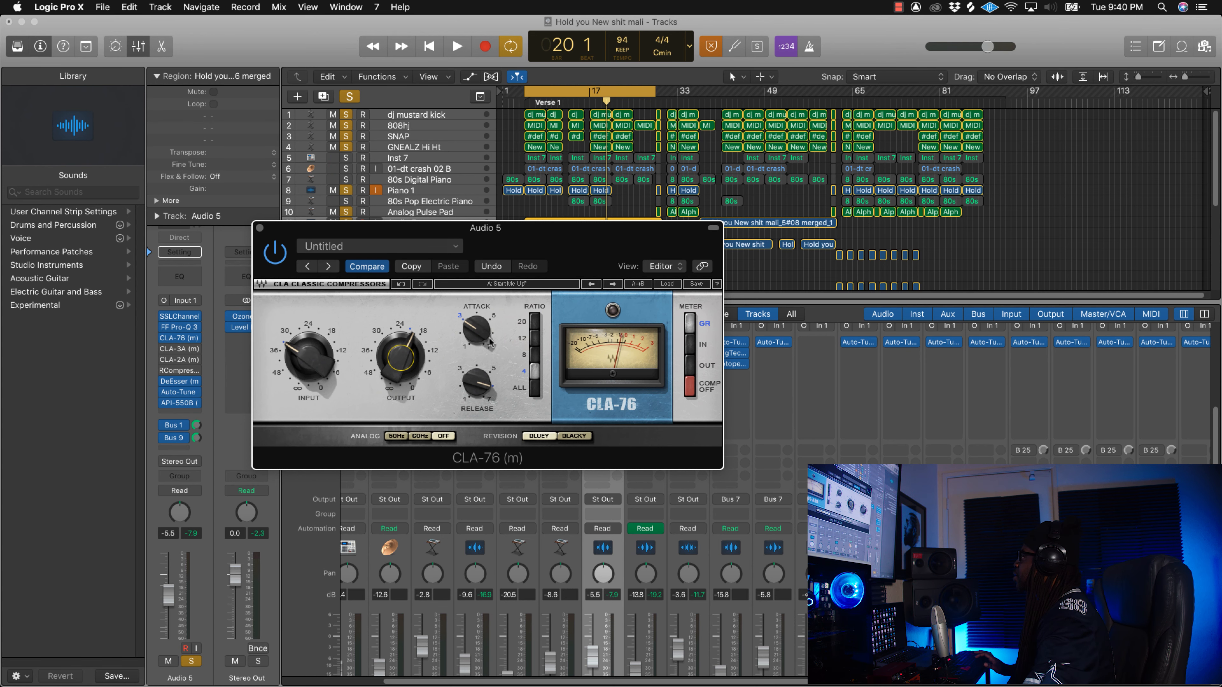
left_click_drag(514, 252, 487, 323)
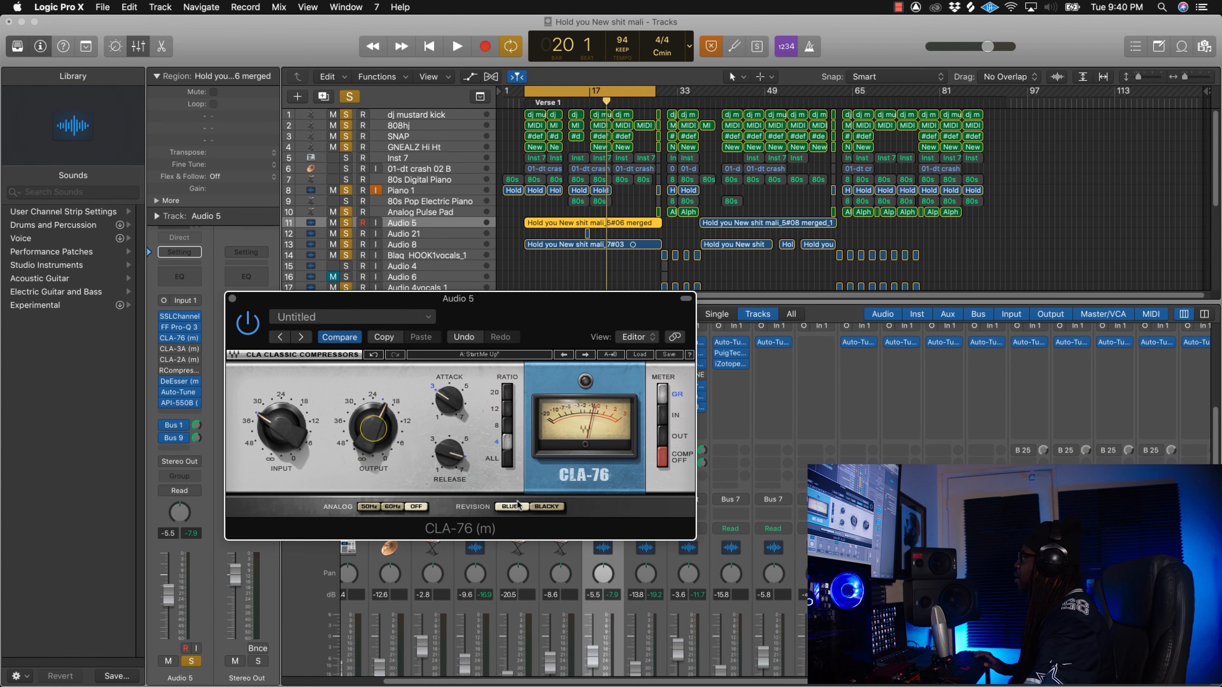
left_click(543, 509)
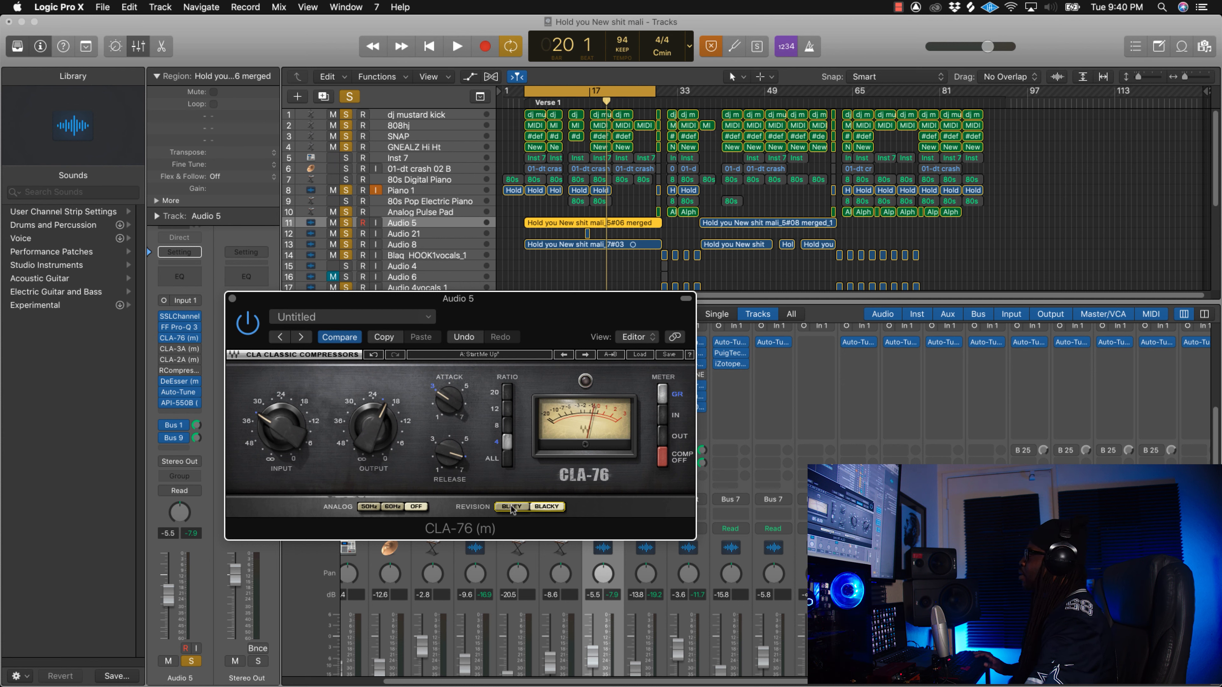
left_click(512, 508)
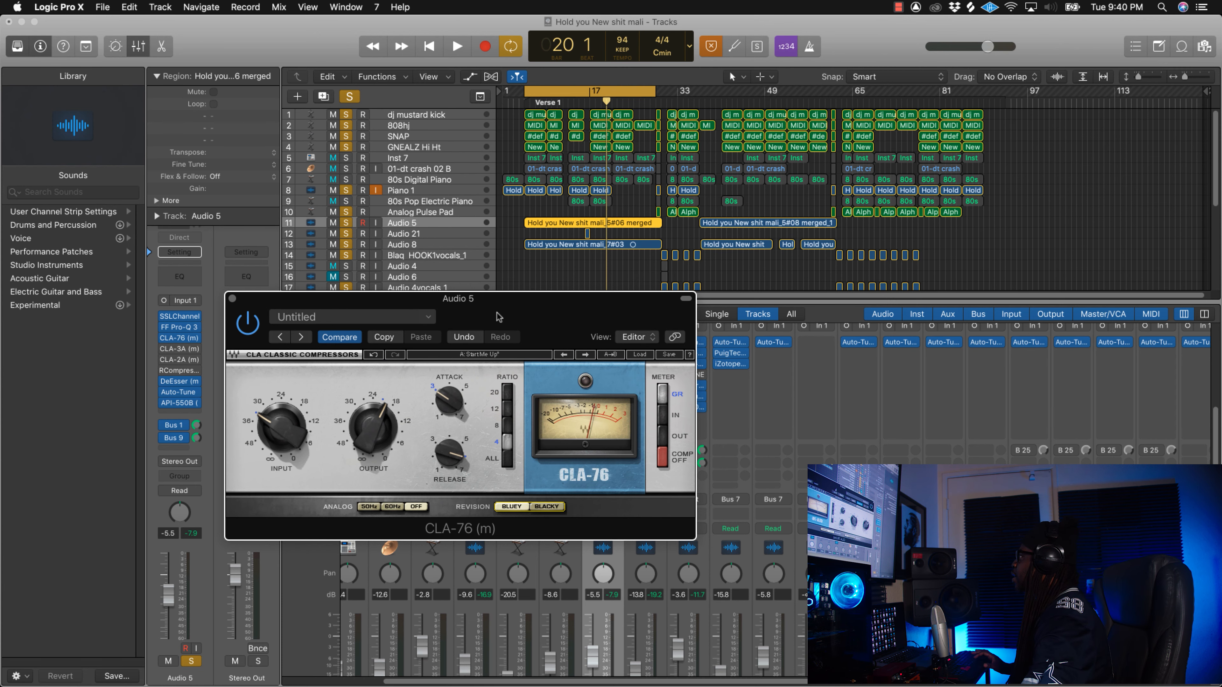
Step: Close the CLA-76 and open the CLA-3A compressor on the Audio 5 channel, placing its window over the mixer
left_click_drag(495, 321, 625, 339)
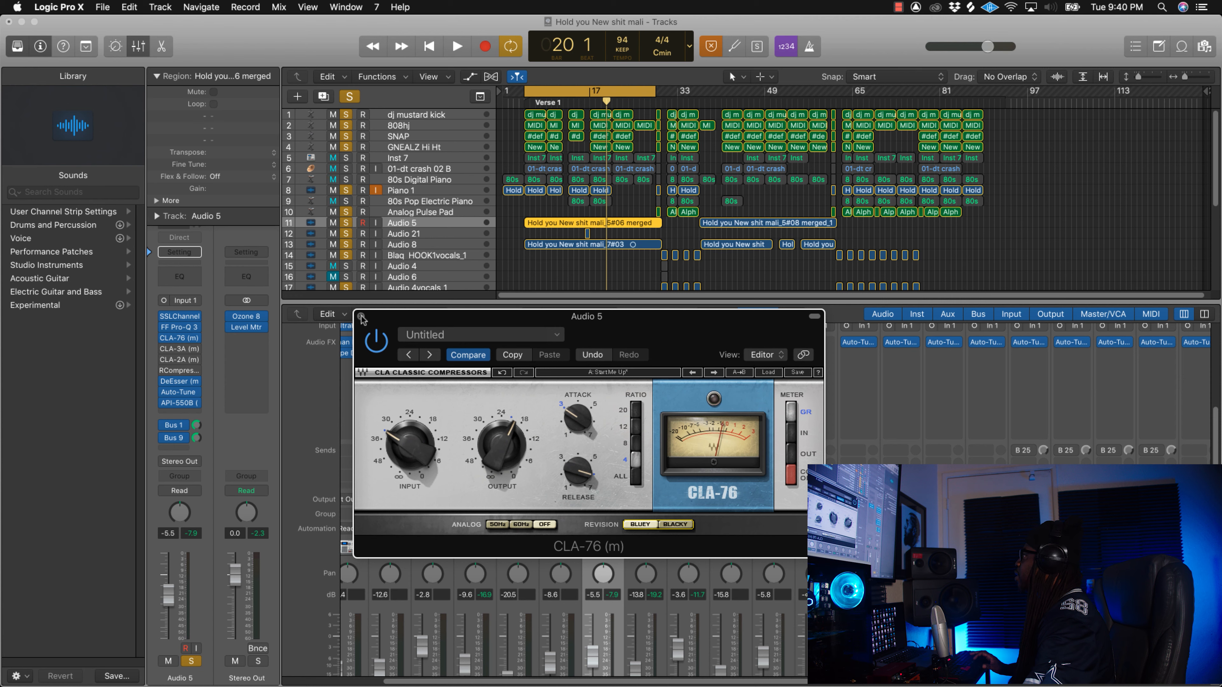
left_click(361, 317)
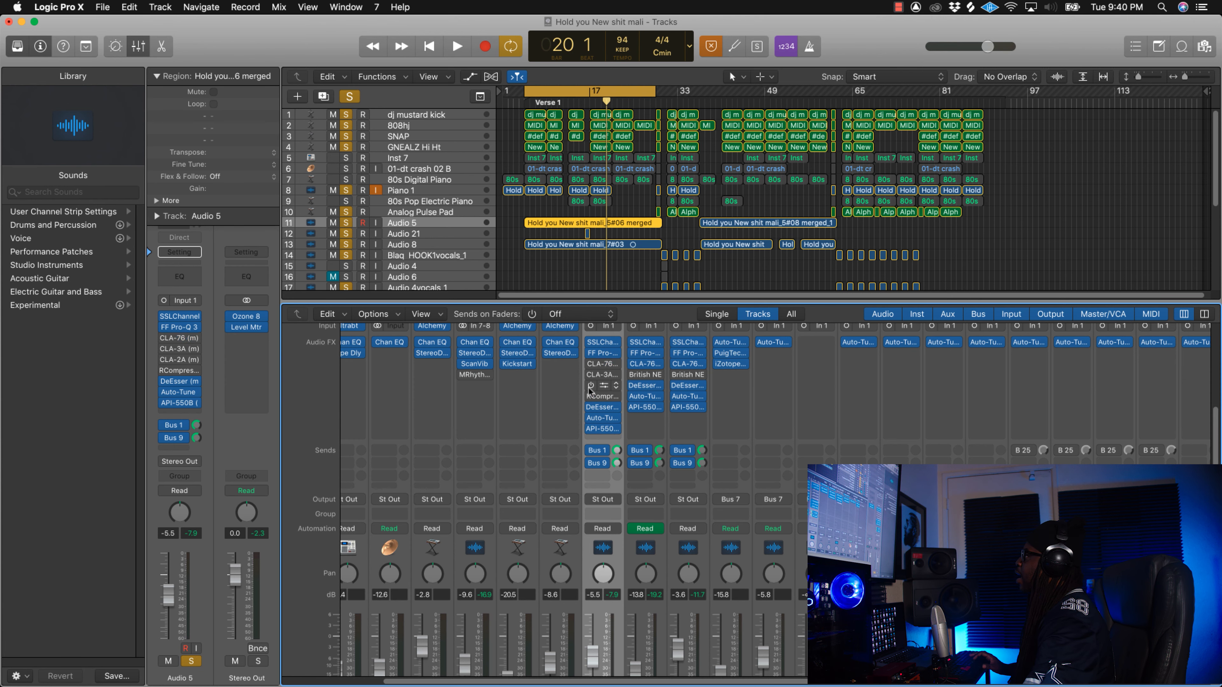
left_click(602, 379)
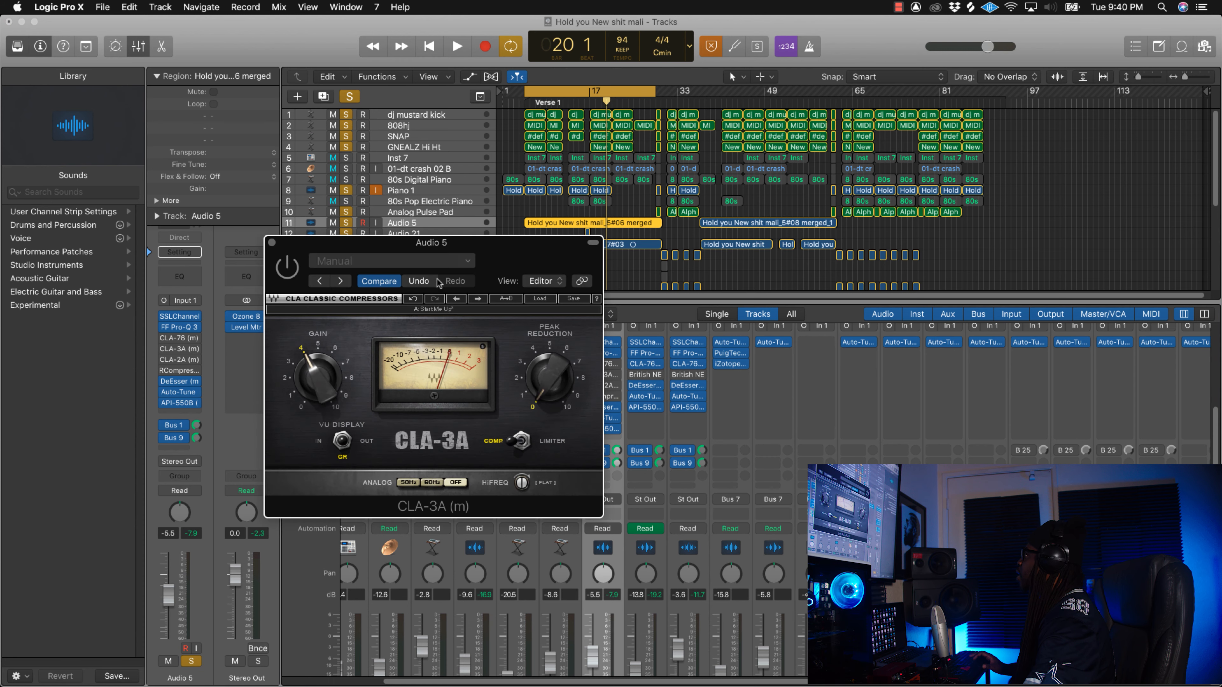
left_click_drag(496, 258, 400, 240)
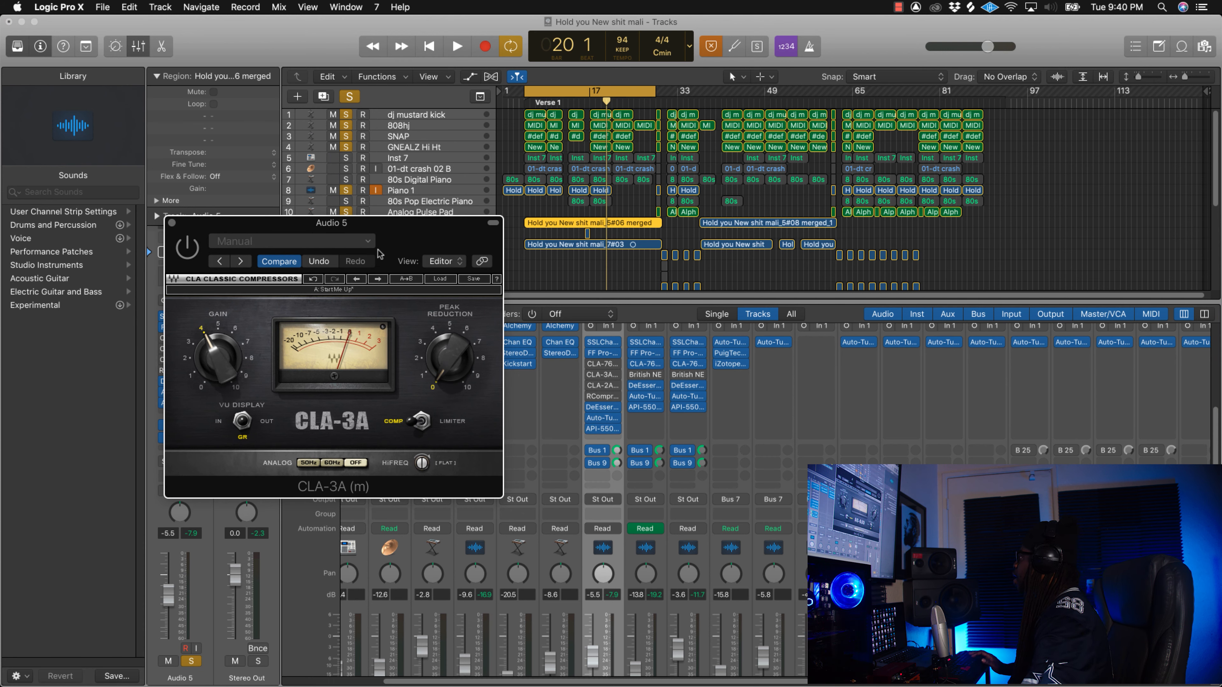
left_click_drag(413, 243, 604, 247)
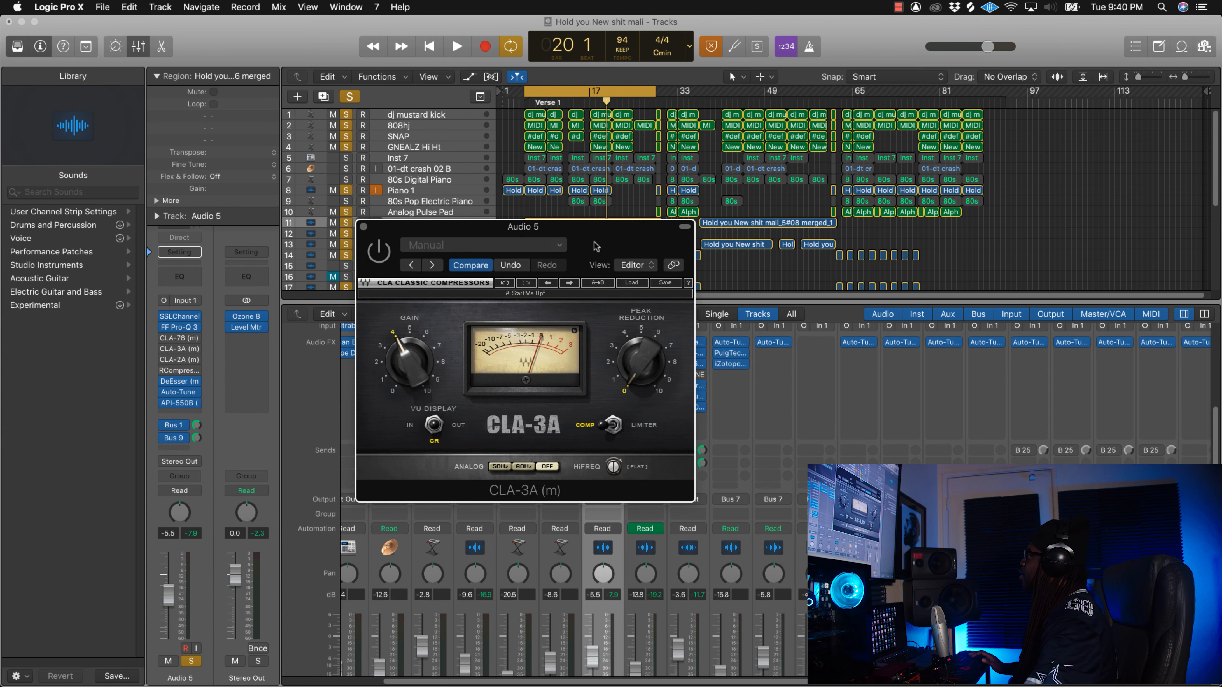
Step: Play the verse and raise the CLA-3A's gain to about 5
left_click(647, 354)
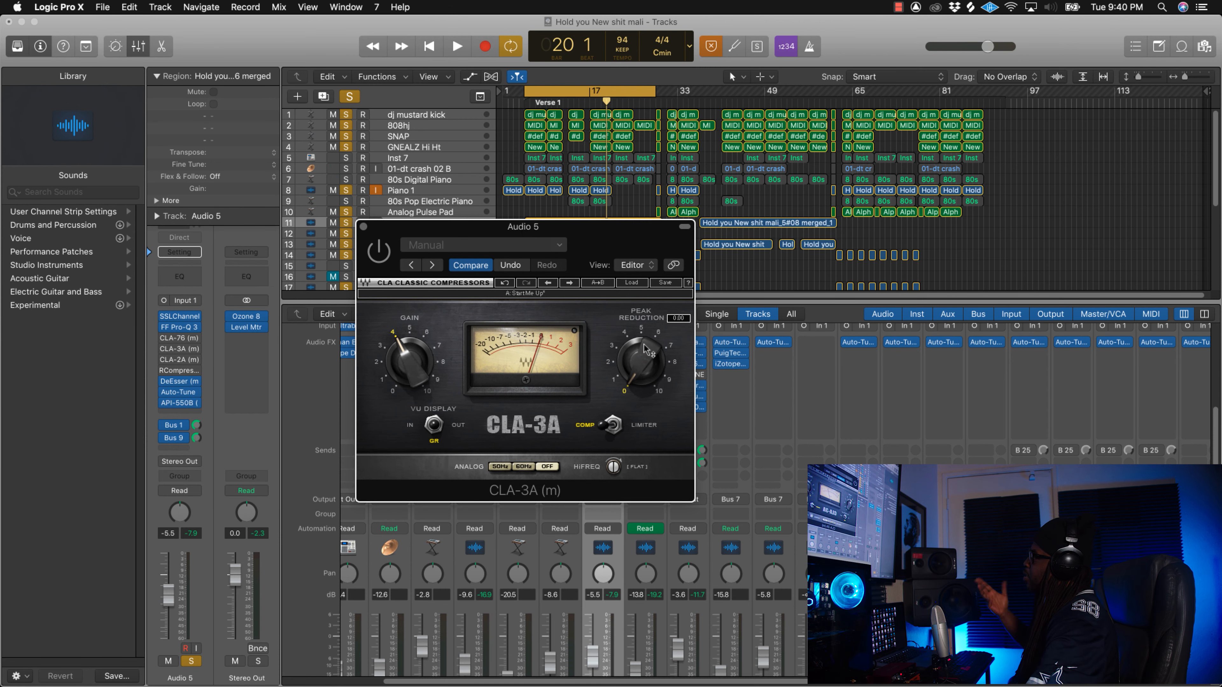
left_click(409, 361)
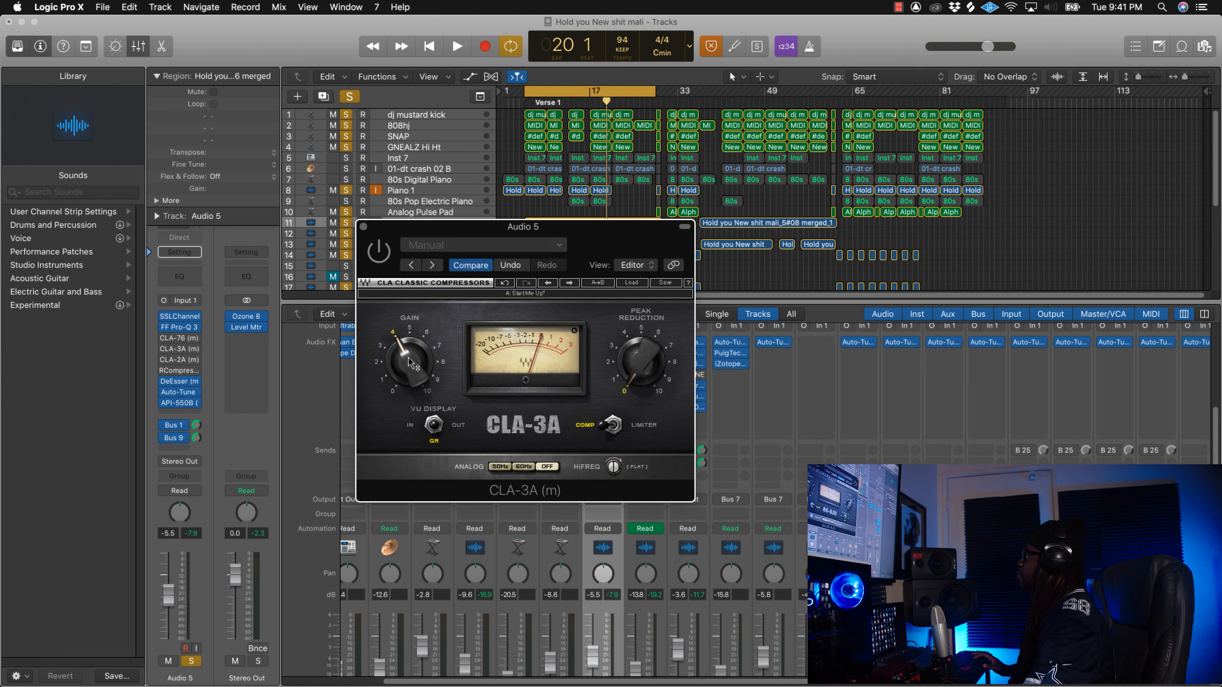
left_click(409, 361)
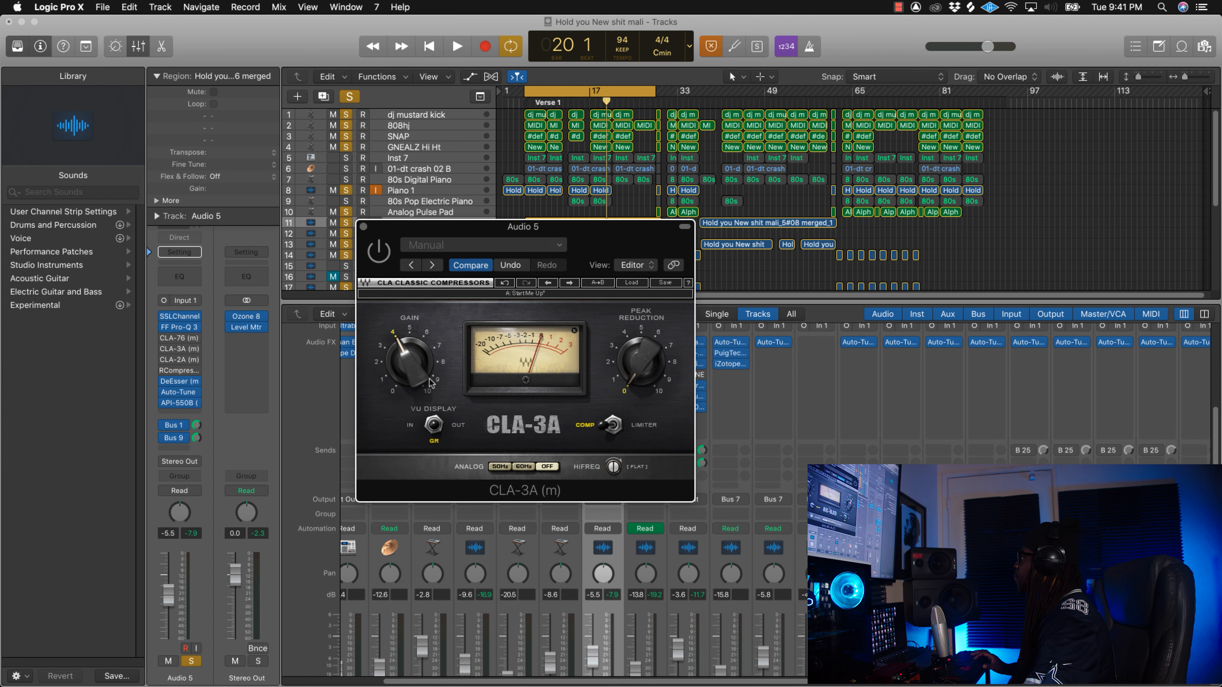
left_click_drag(597, 239, 528, 237)
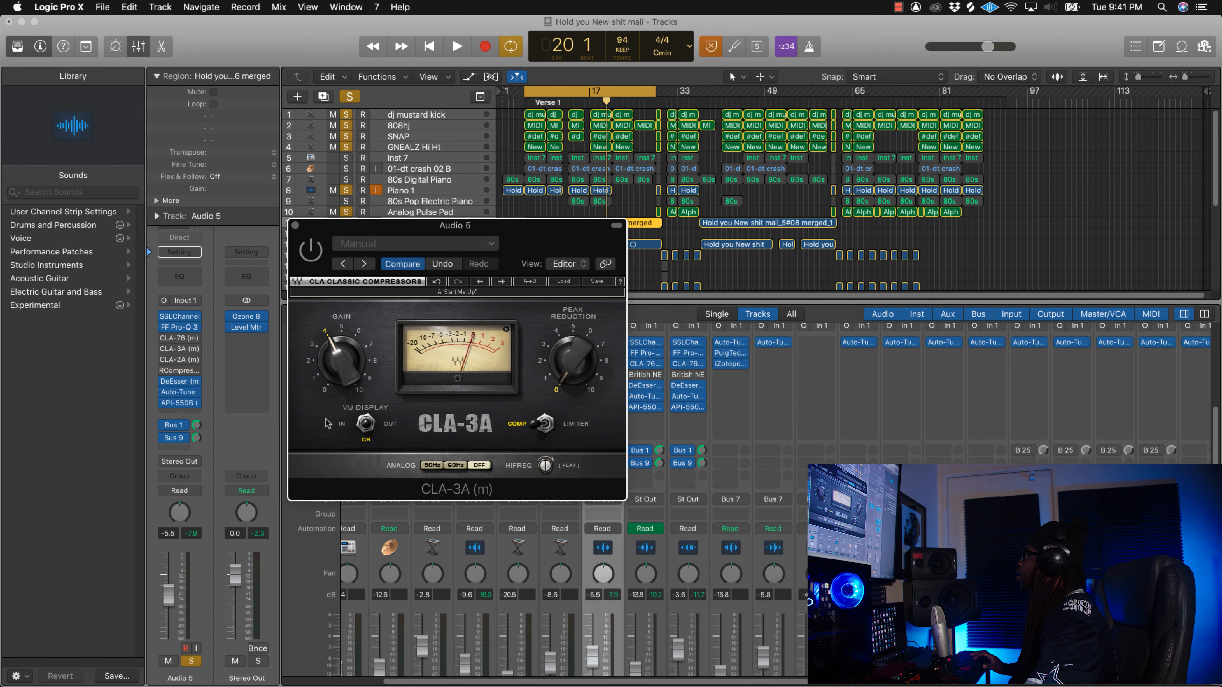
key("space")
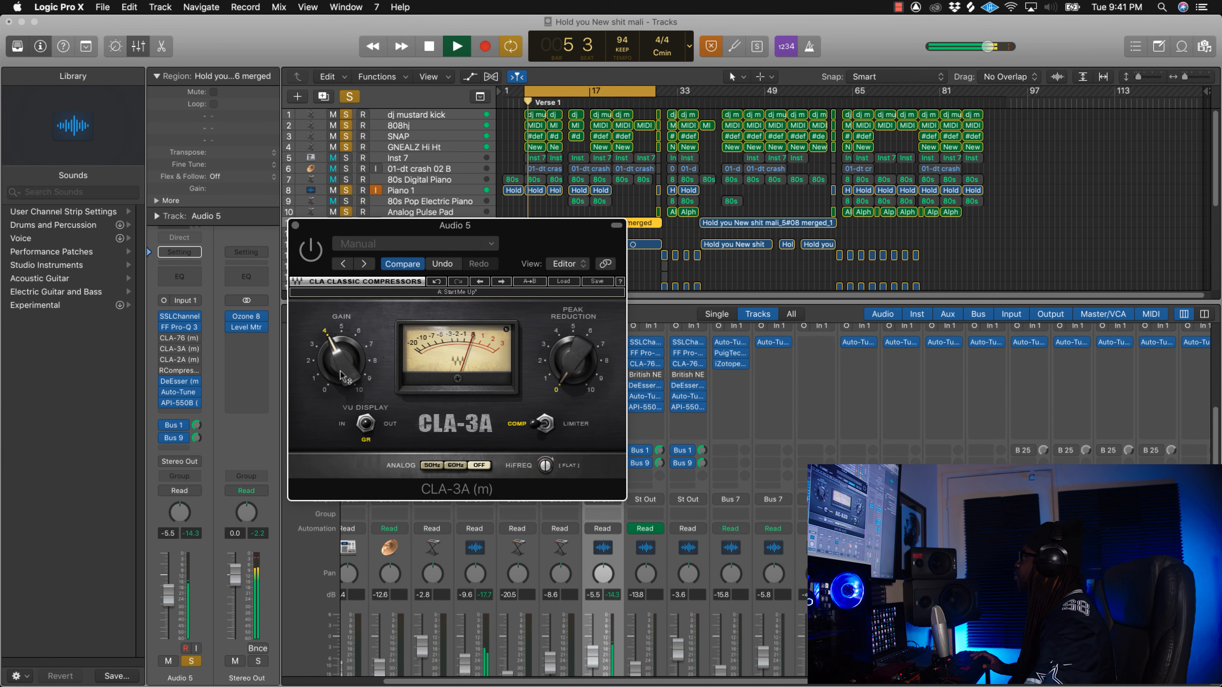
mouse_move(356, 380)
left_mouse_down()
mouse_move(356, 359)
mouse_move(362, 402)
left_mouse_up()
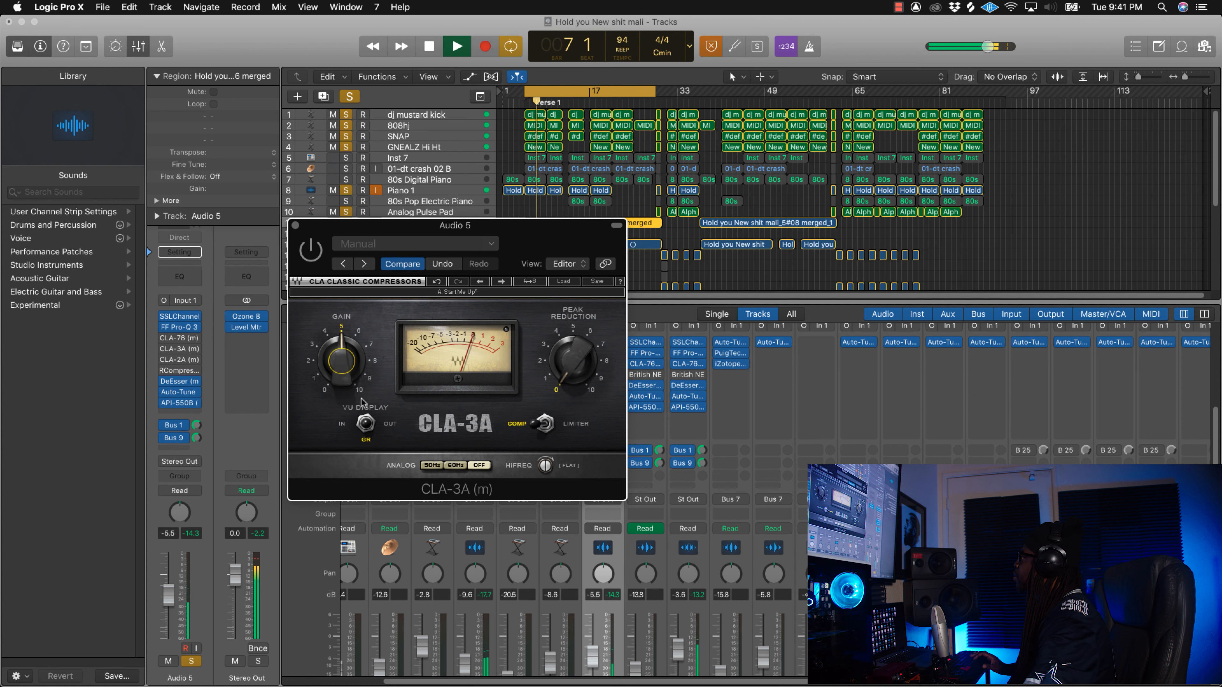
Step: Set the CLA-3A's peak reduction to about 6 and its gain to about 5 with the compressor active while the verse plays
mouse_move(572, 361)
left_mouse_down()
mouse_move(573, 387)
mouse_move(572, 369)
left_mouse_up()
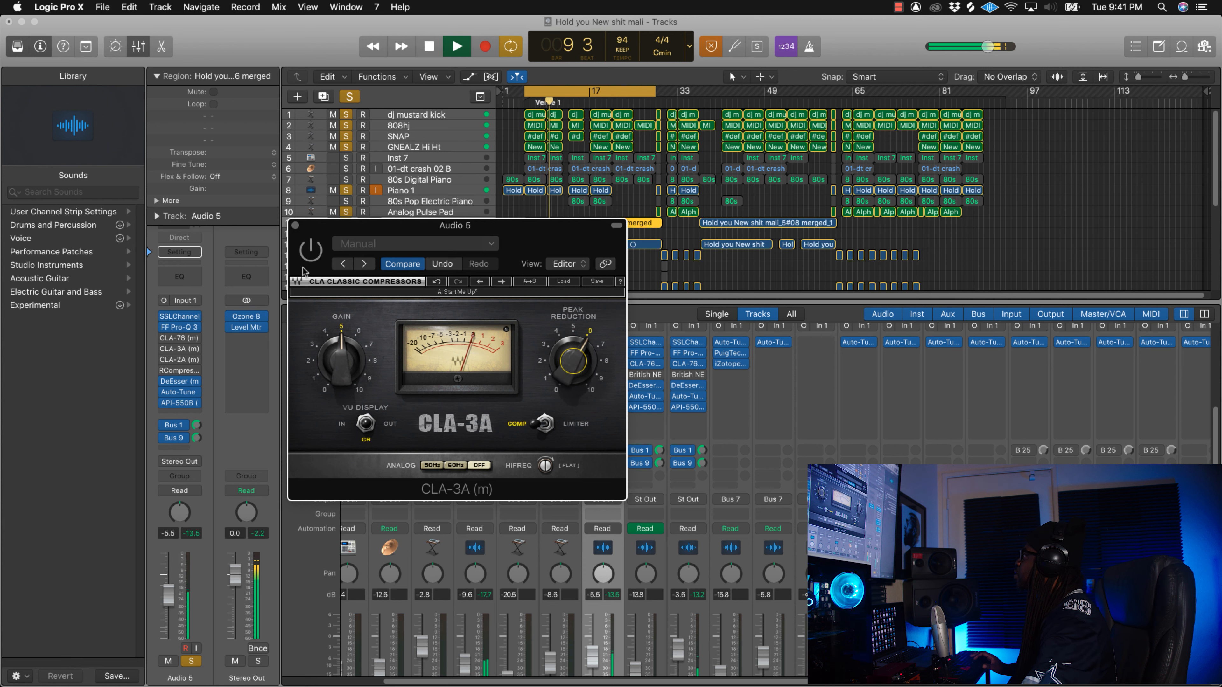
left_click(310, 249)
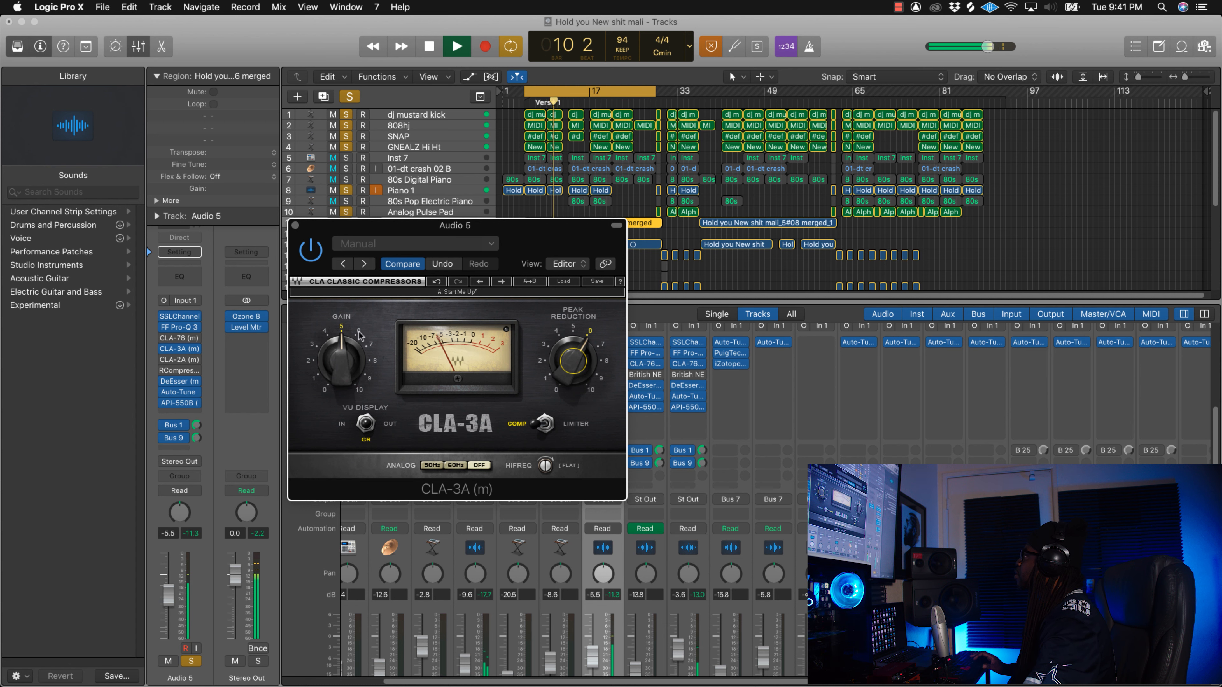
left_click_drag(360, 335, 359, 347)
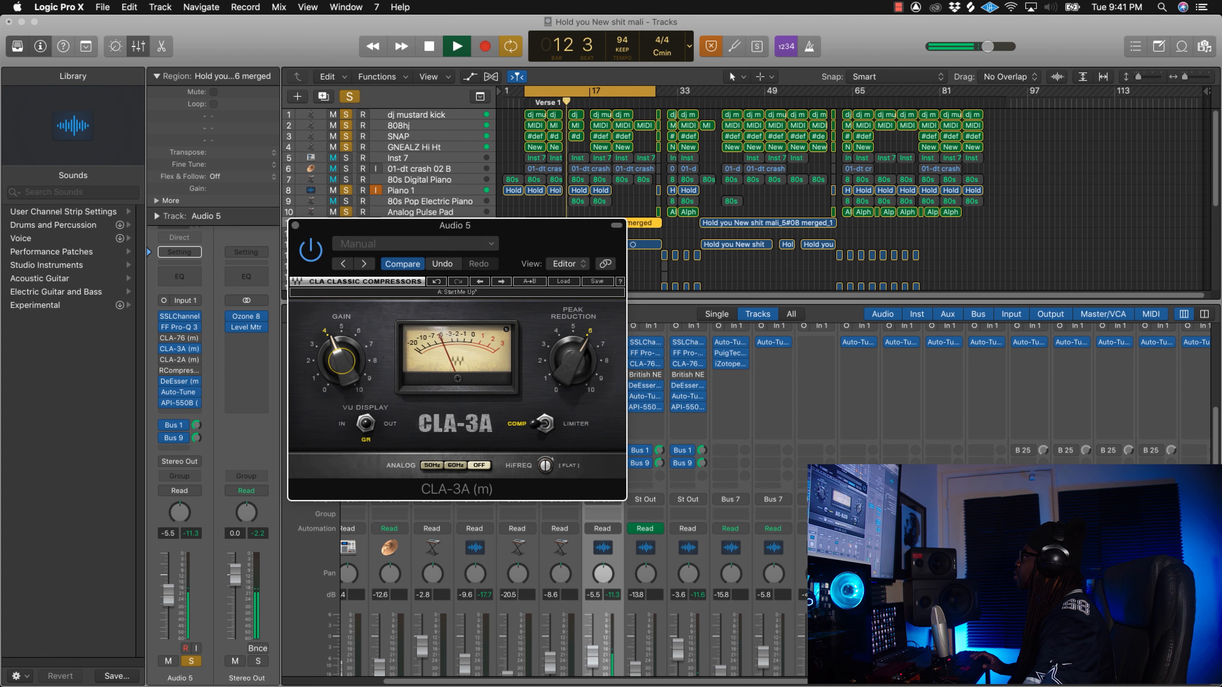
left_click_drag(573, 360, 572, 364)
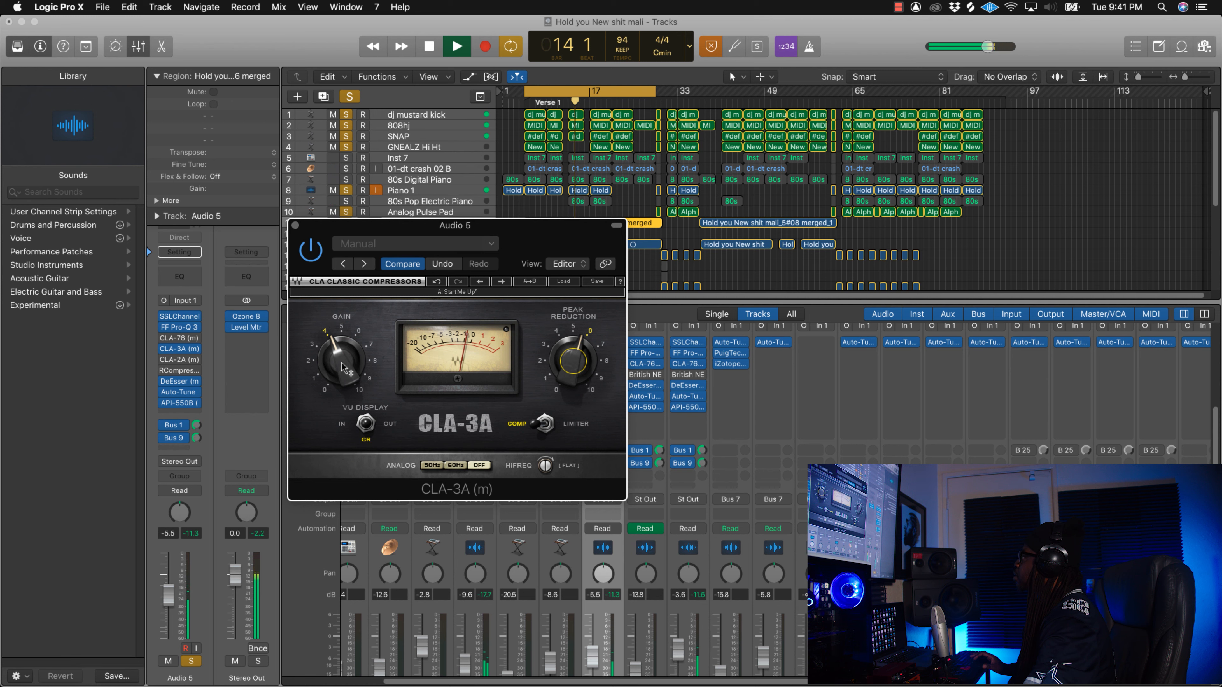
left_click_drag(341, 361, 334, 354)
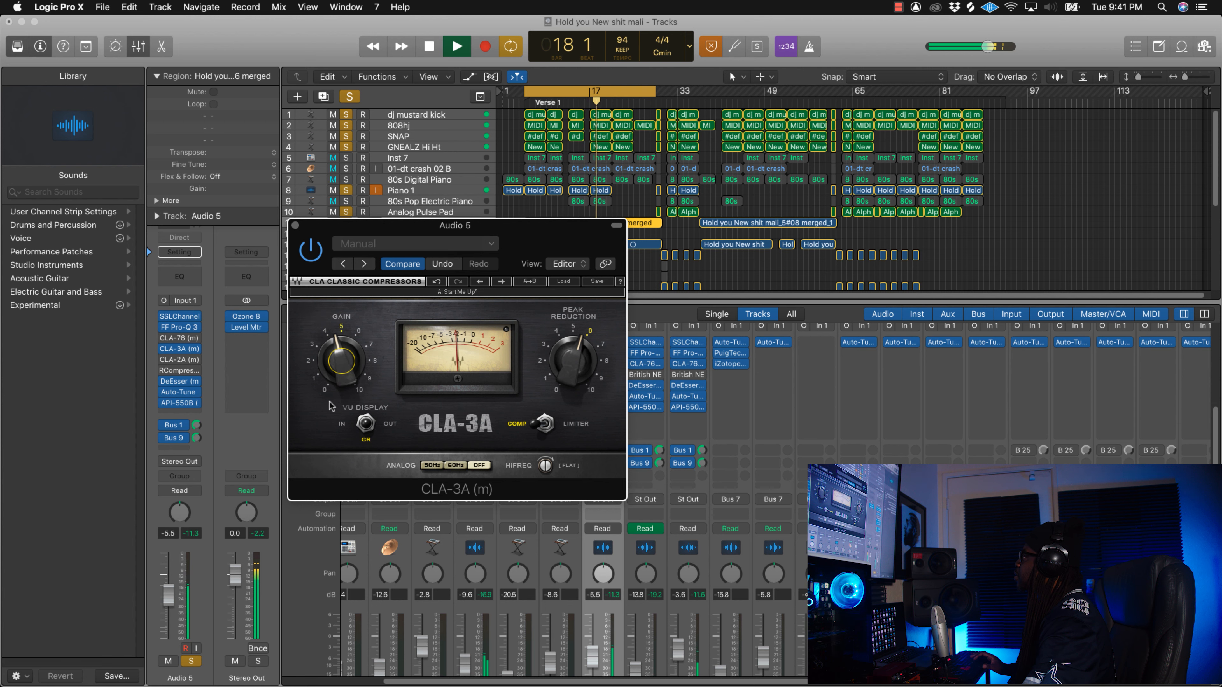
key("space")
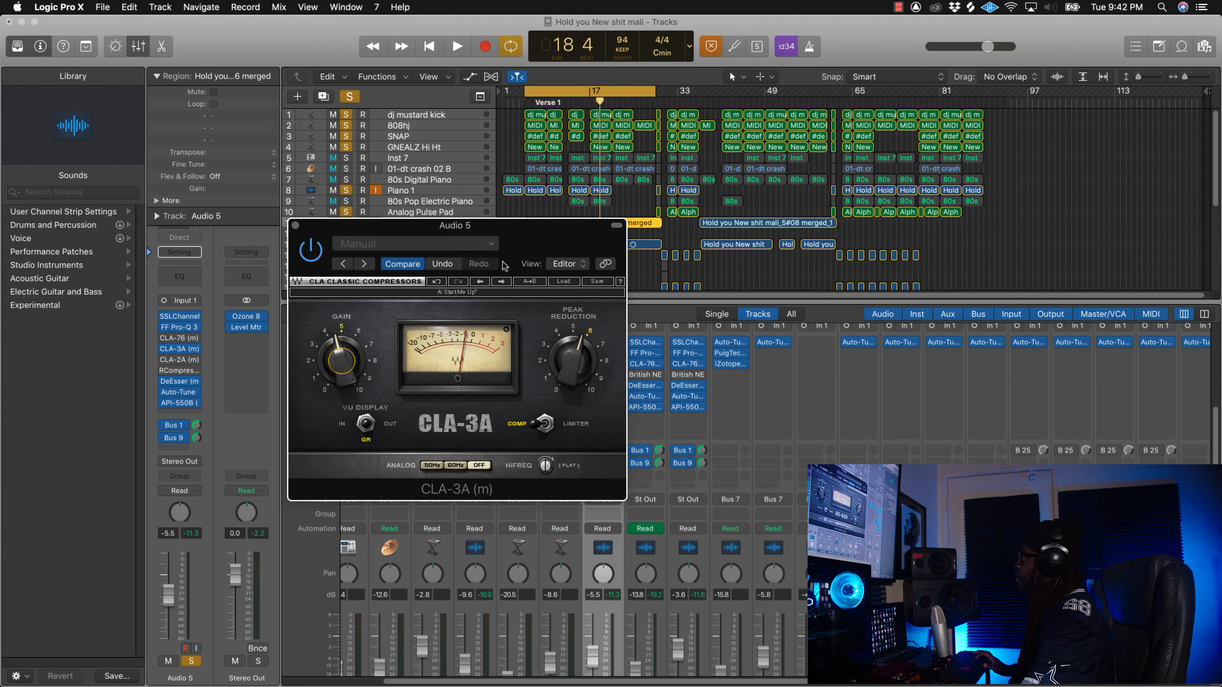
left_click_drag(533, 251, 528, 241)
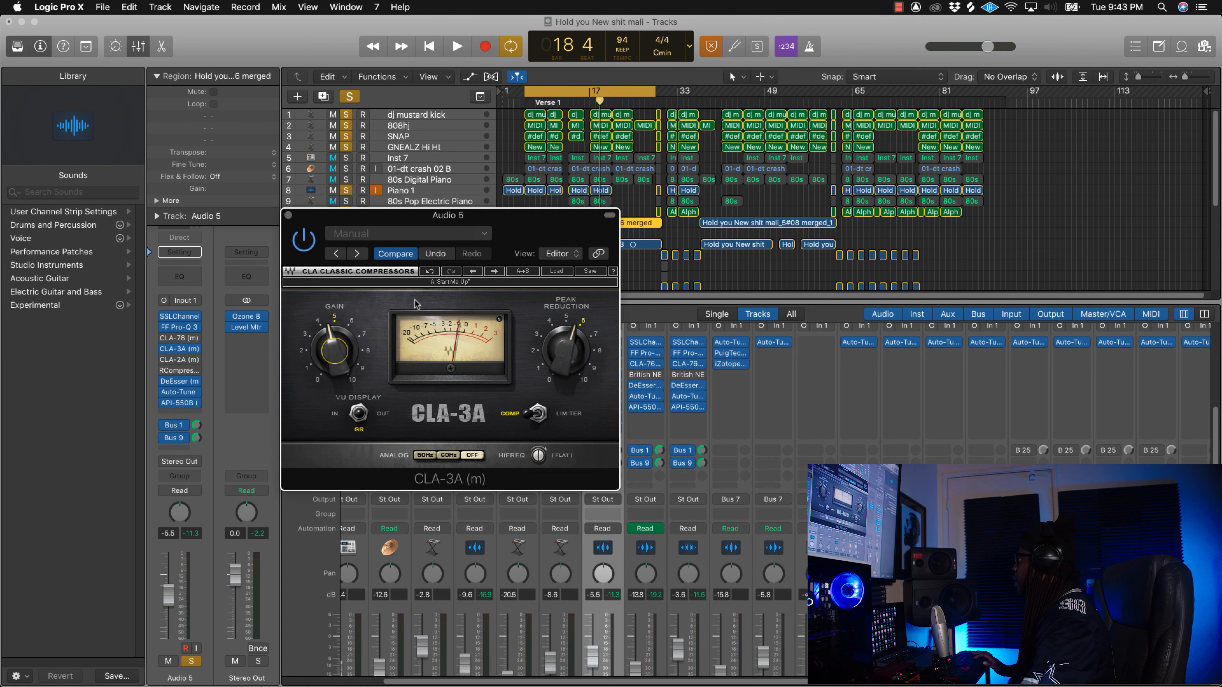
left_click_drag(433, 216, 474, 244)
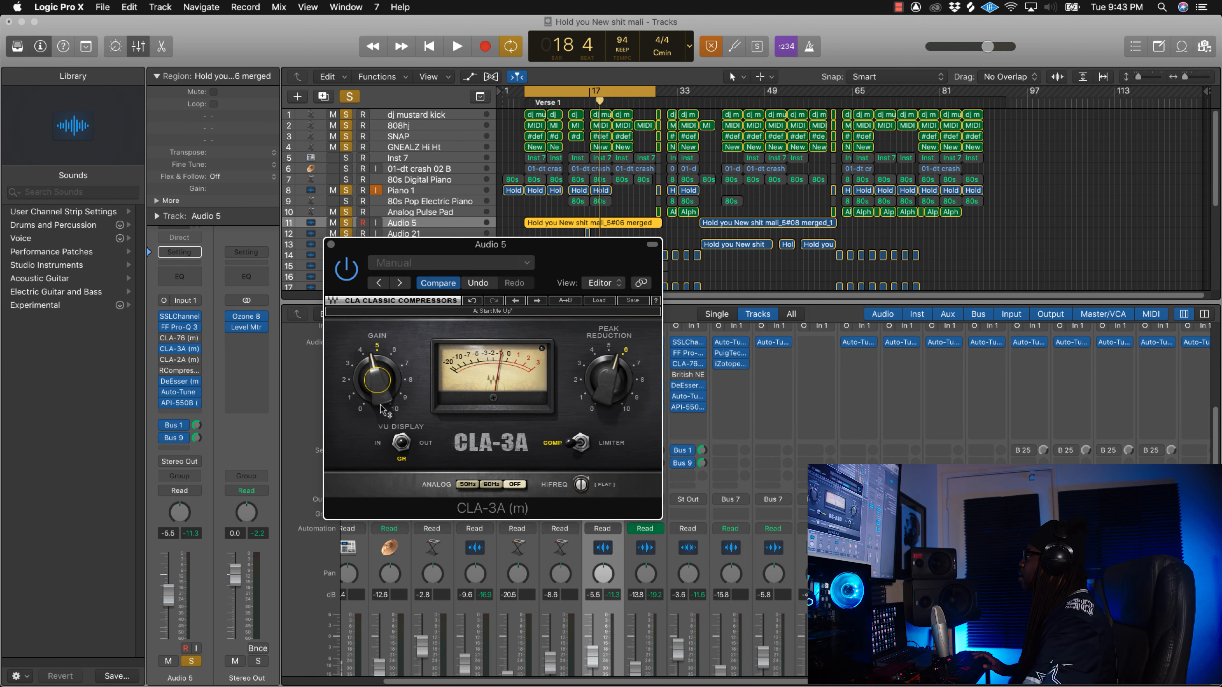
left_click_drag(374, 383, 396, 373)
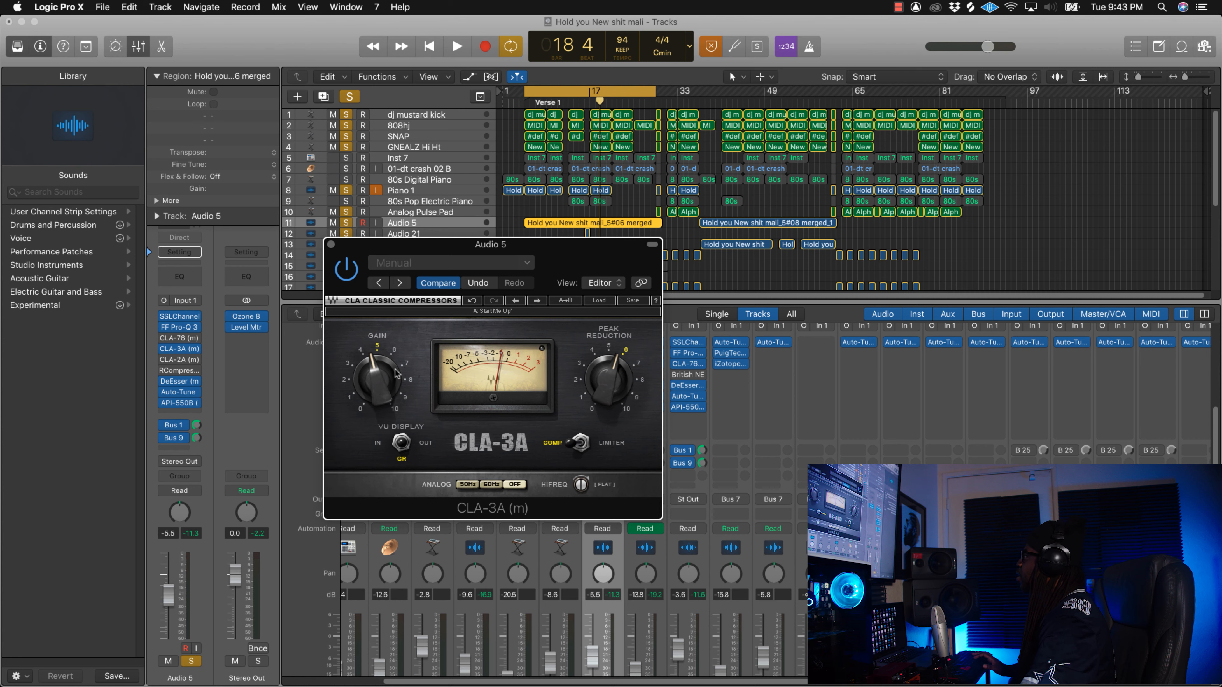
left_click_drag(577, 267, 454, 236)
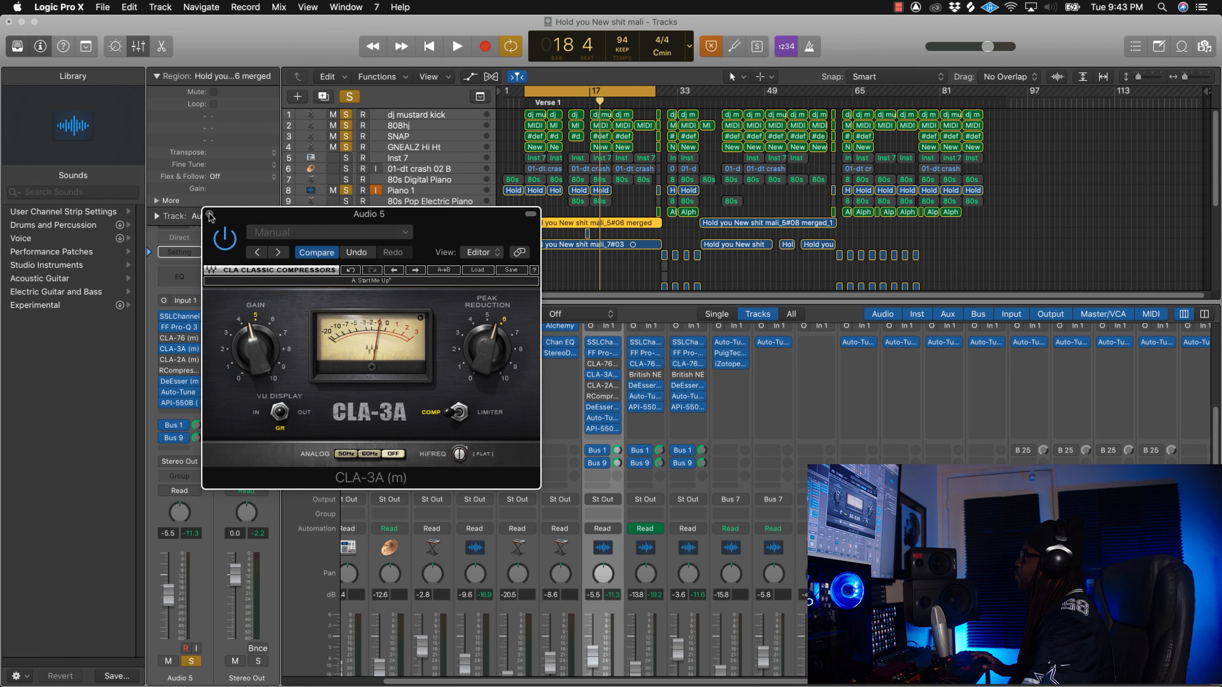
Step: Bypass and close the CLA-3A and open the CLA-2A on the Audio 5 channel, switched on and placed over the mixer
left_click(210, 215)
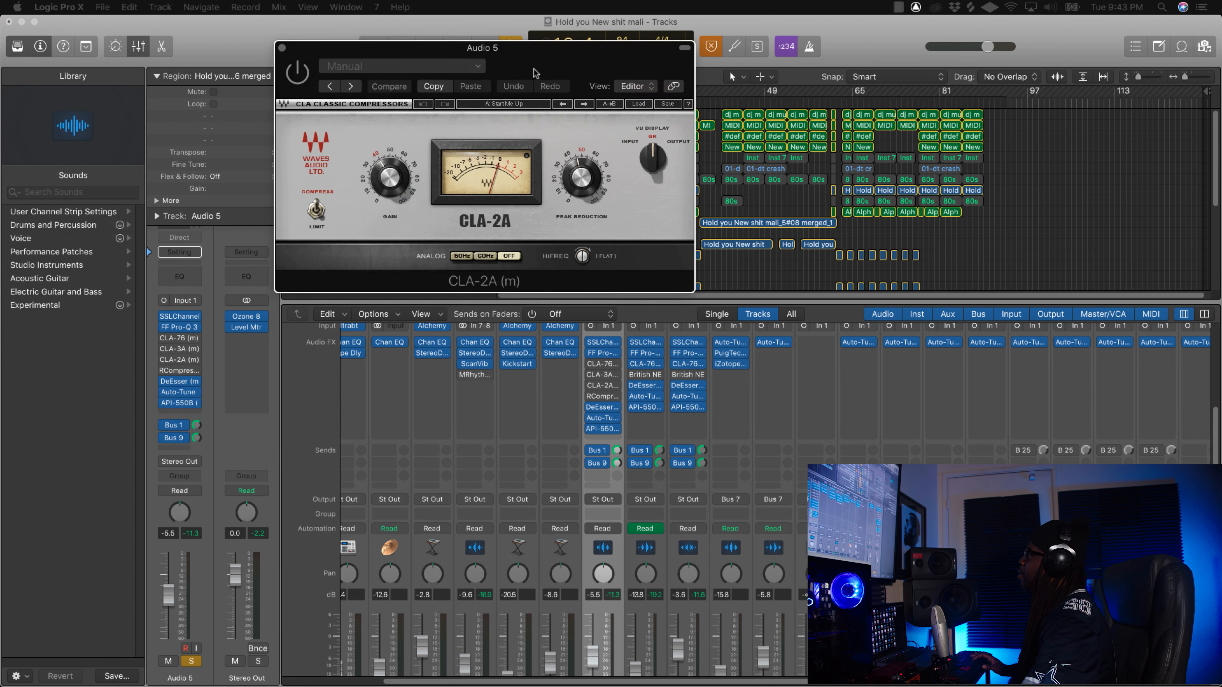
left_click_drag(532, 61, 396, 194)
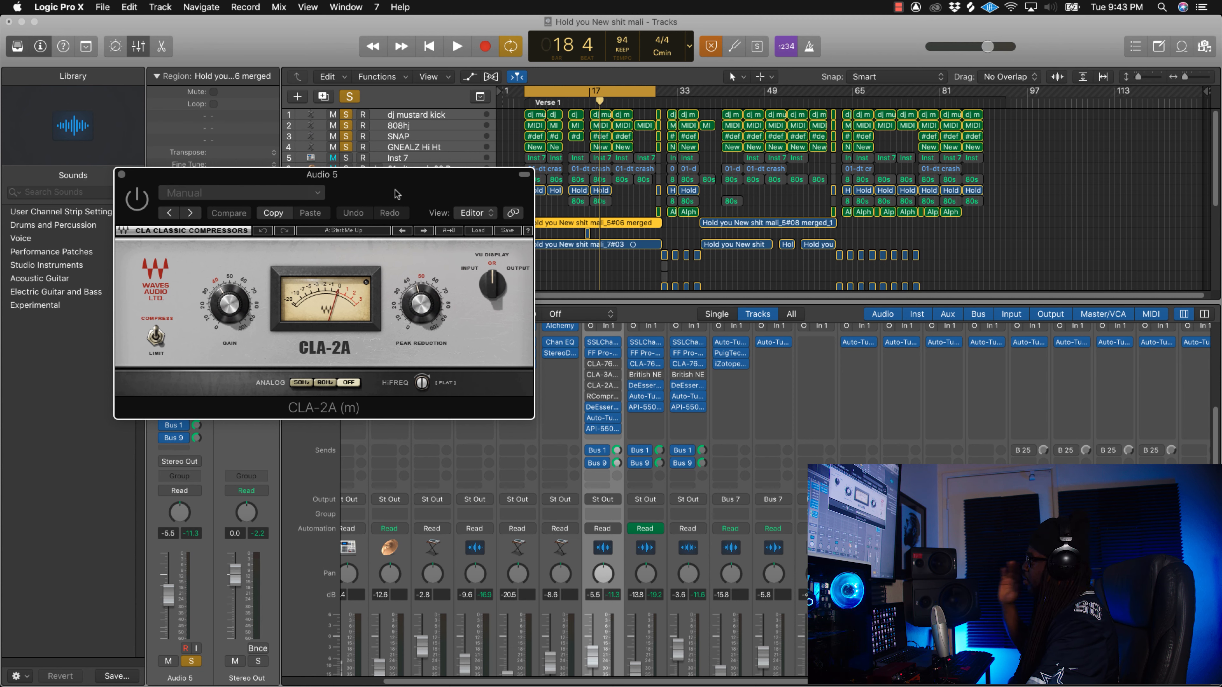
left_click_drag(395, 194, 478, 199)
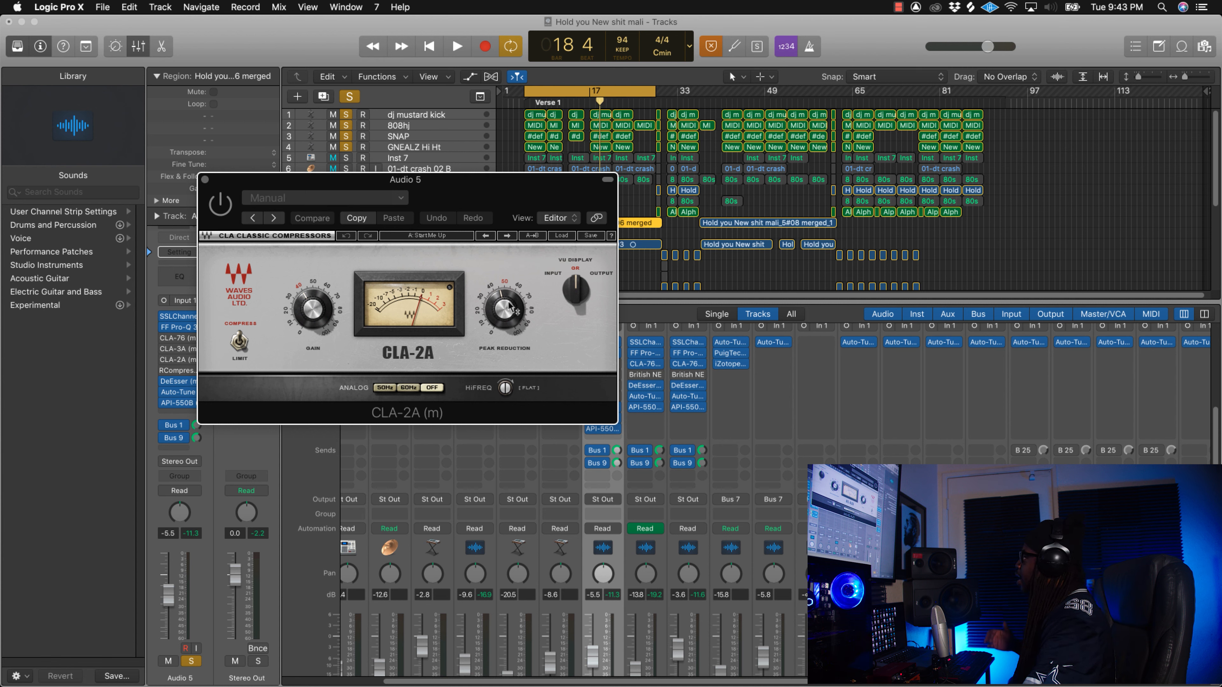
mouse_move(506, 305)
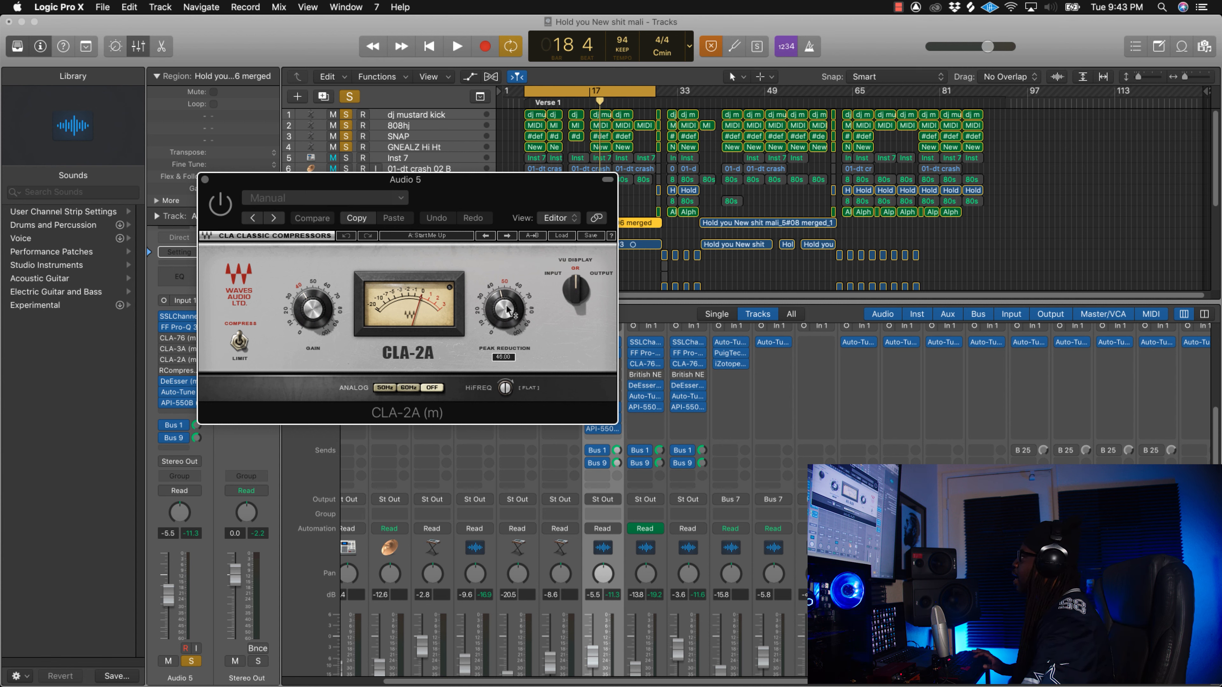
mouse_move(474, 198)
left_mouse_down()
mouse_move(603, 173)
mouse_move(470, 201)
left_mouse_up()
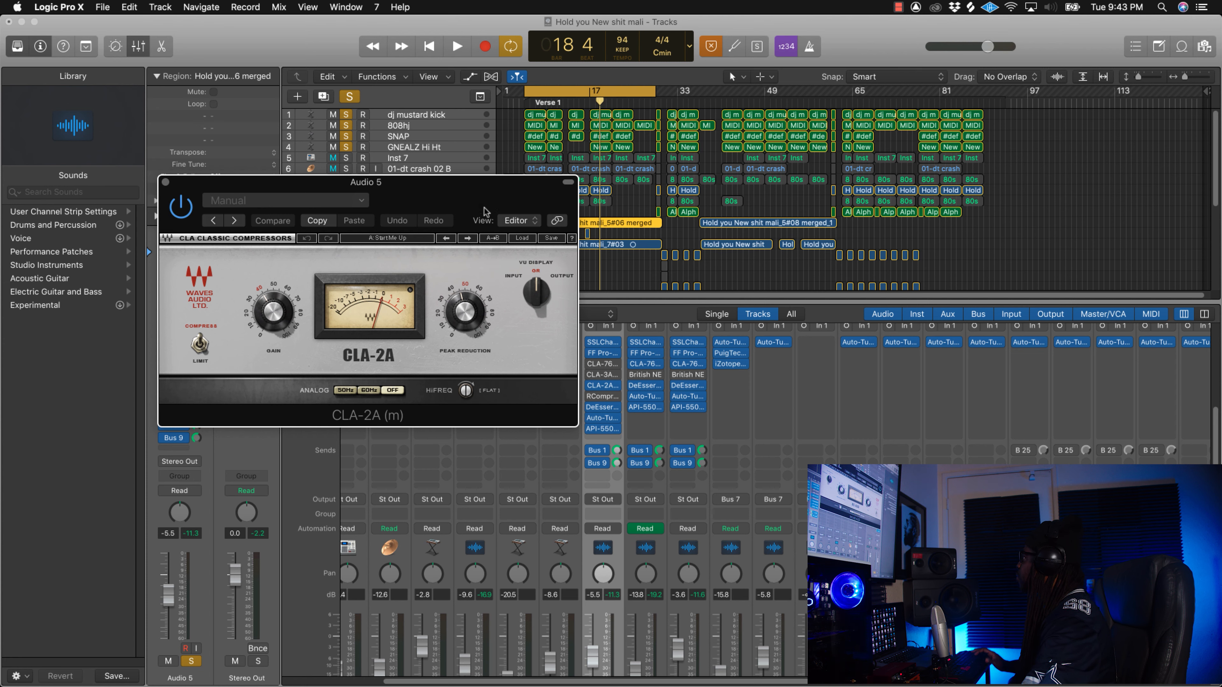
left_click_drag(483, 213, 499, 208)
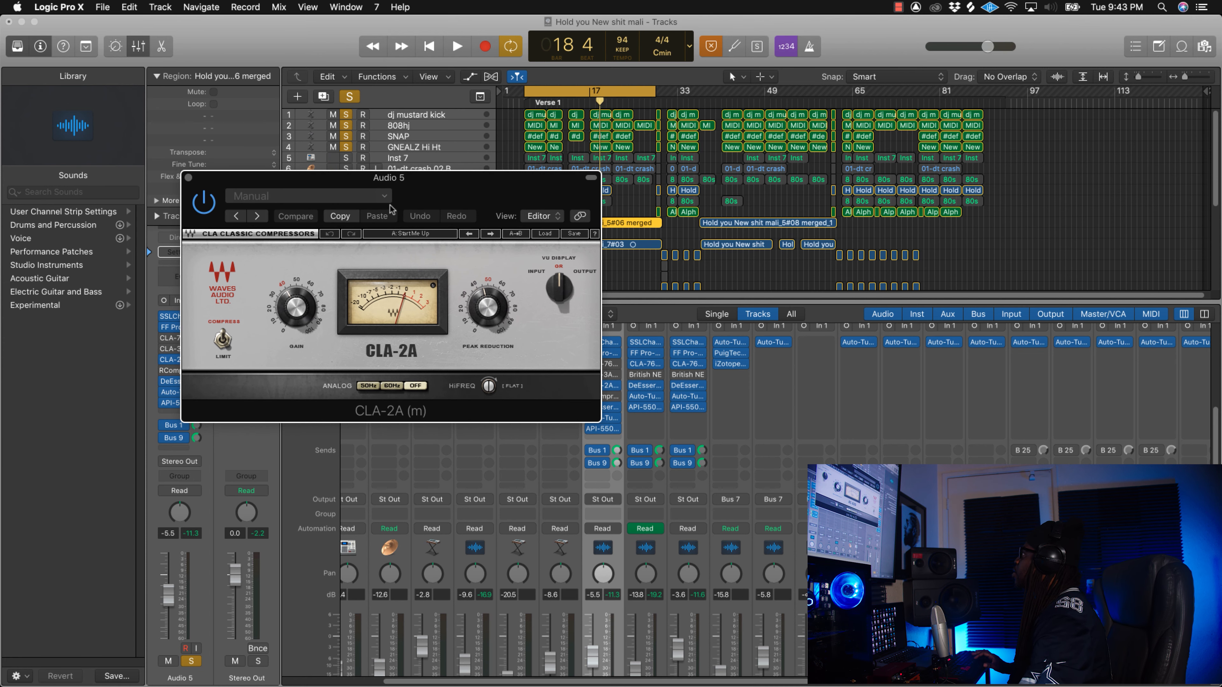
Step: Play the verse and adjust the CLA-2A's gain and its peak reduction to about 50 by ear
key("space")
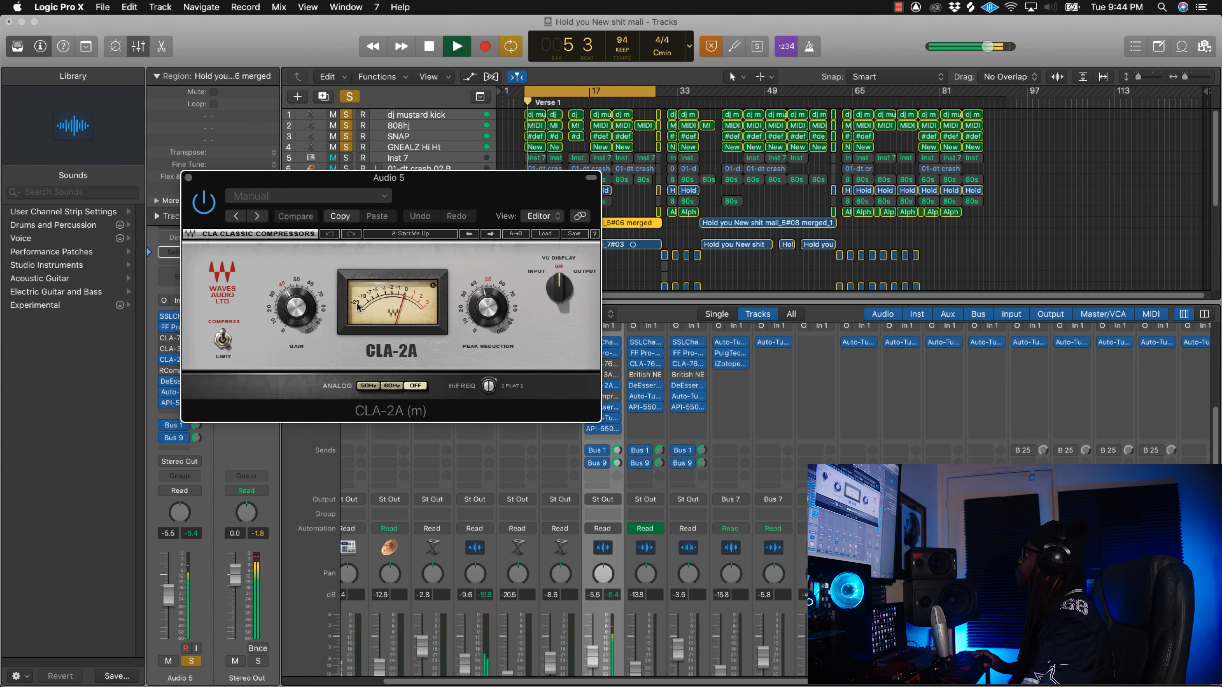
left_click_drag(487, 306, 476, 313)
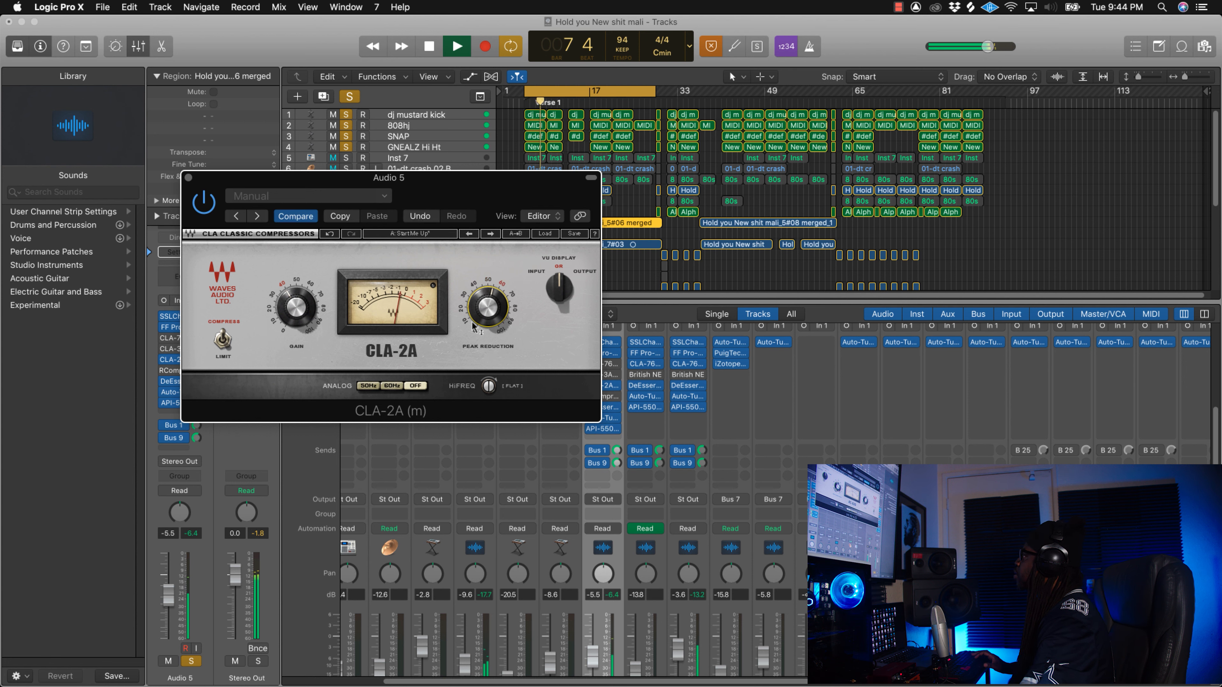
left_click_drag(303, 315, 303, 320)
left_click_drag(511, 312, 500, 312)
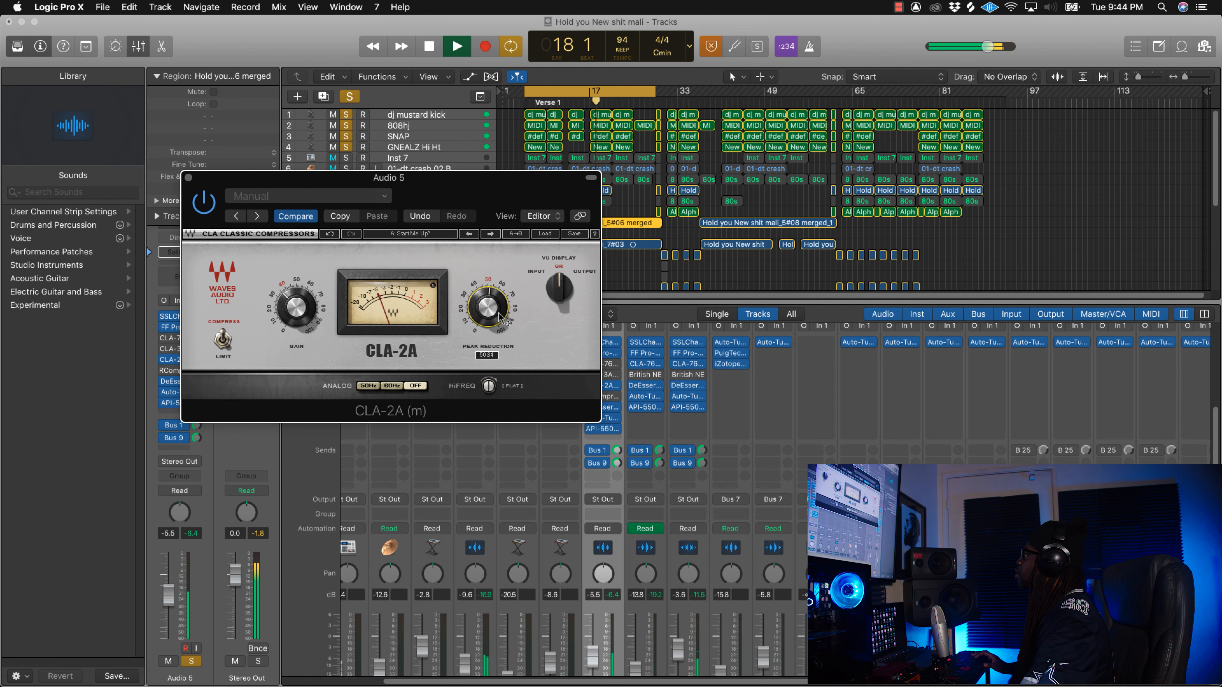
key("space")
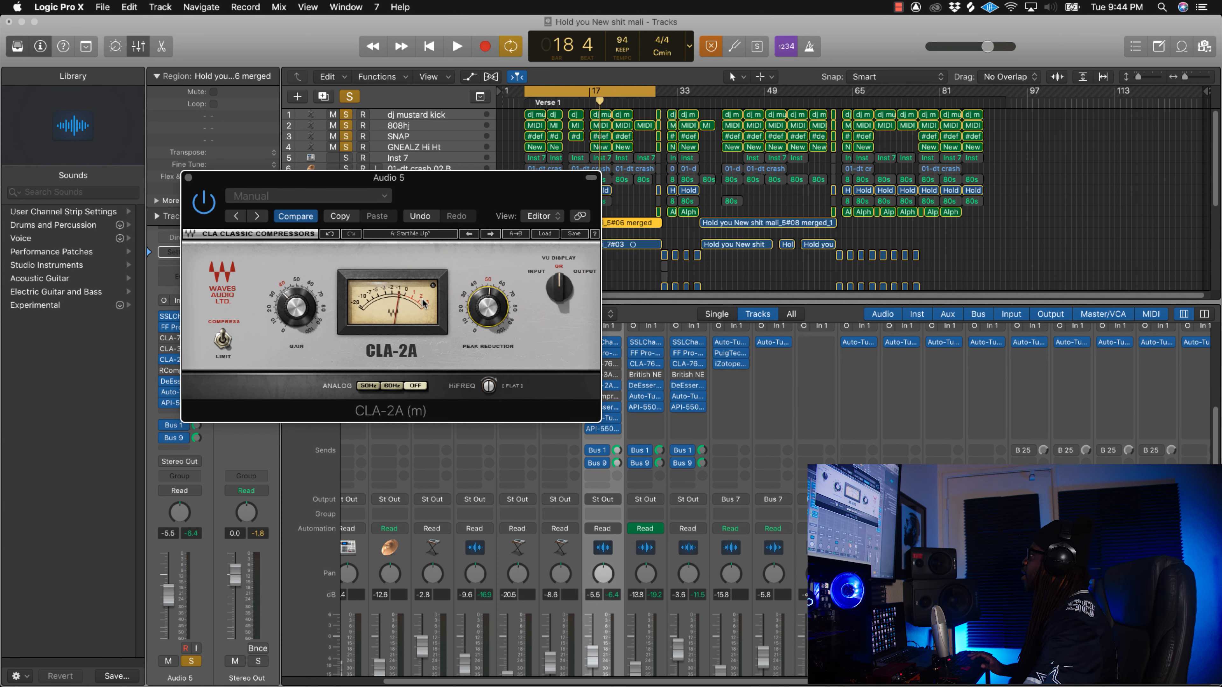
left_click_drag(470, 205, 542, 167)
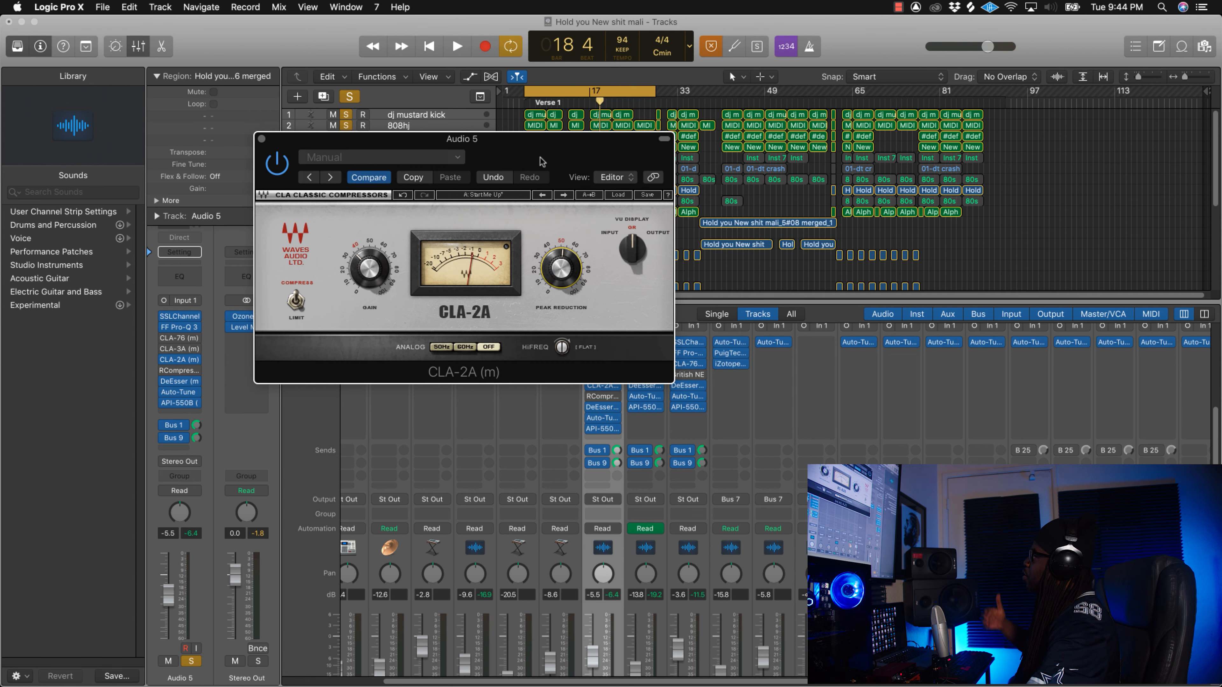
left_click_drag(543, 162, 550, 308)
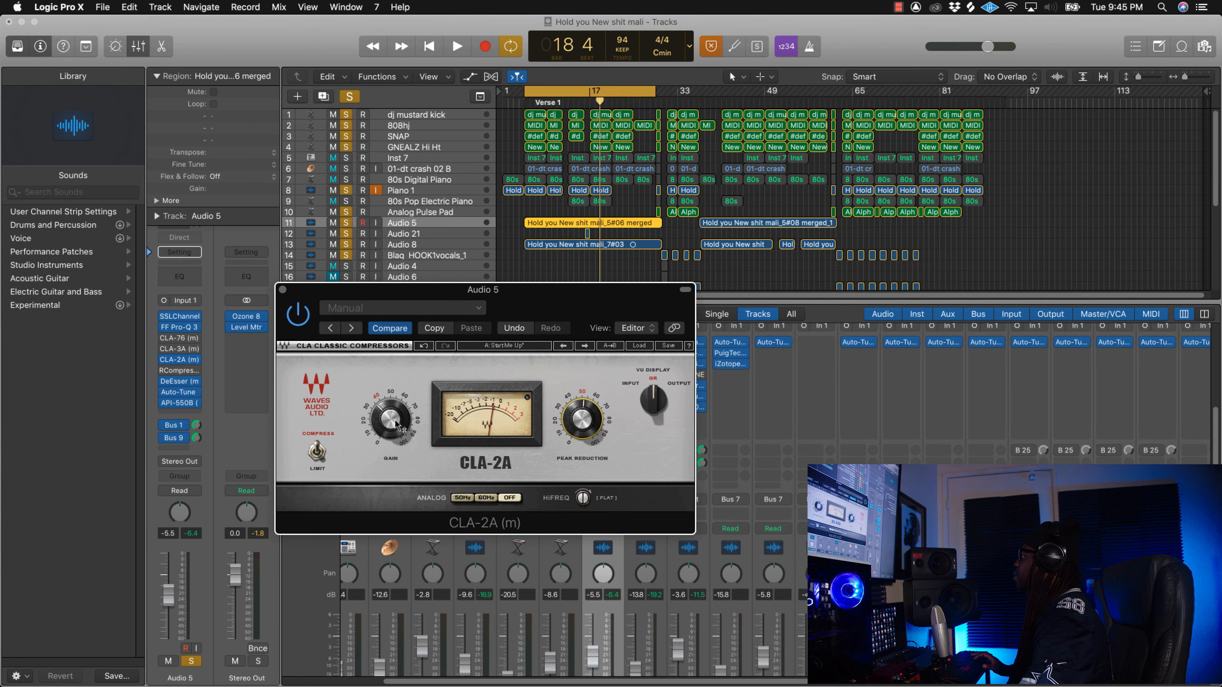
left_click_drag(391, 420, 438, 415)
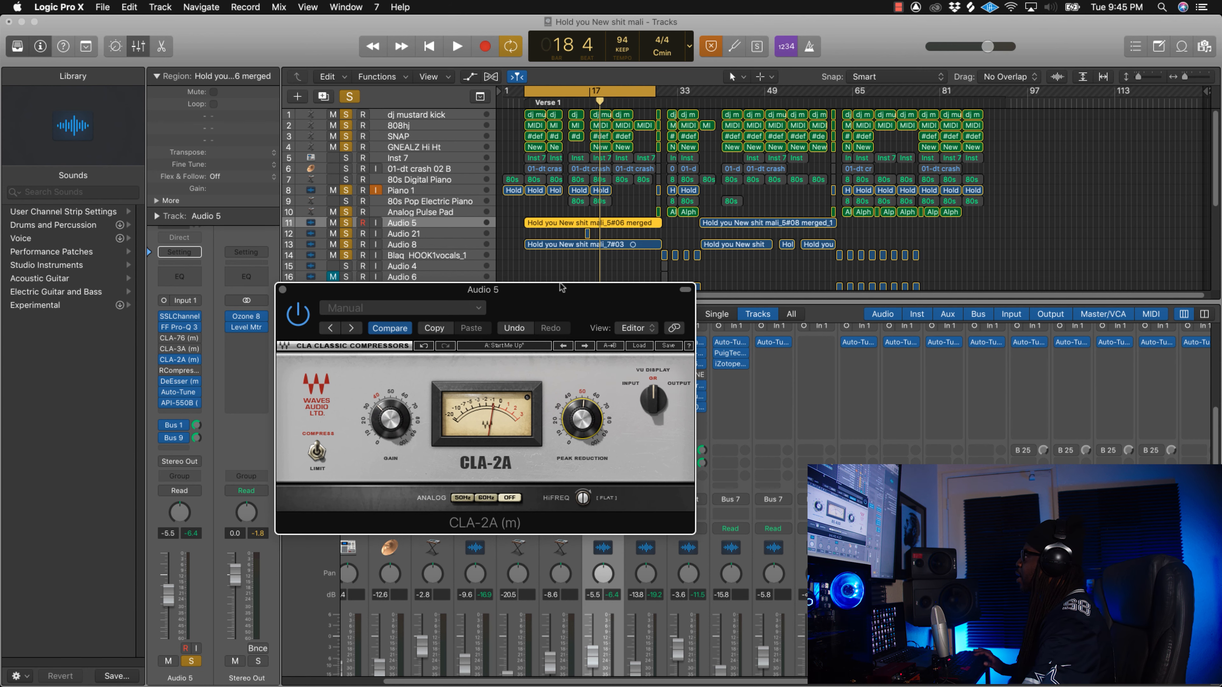
left_click_drag(551, 293, 403, 217)
key("ctrl+m")
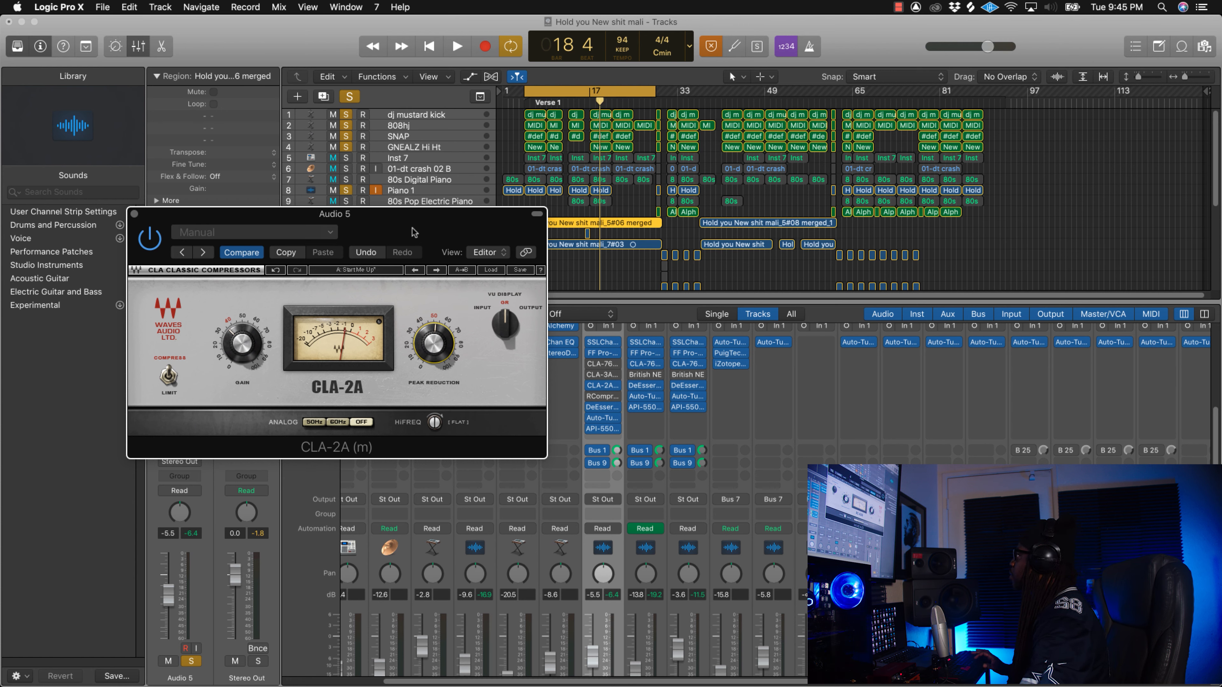
left_click_drag(412, 233, 344, 186)
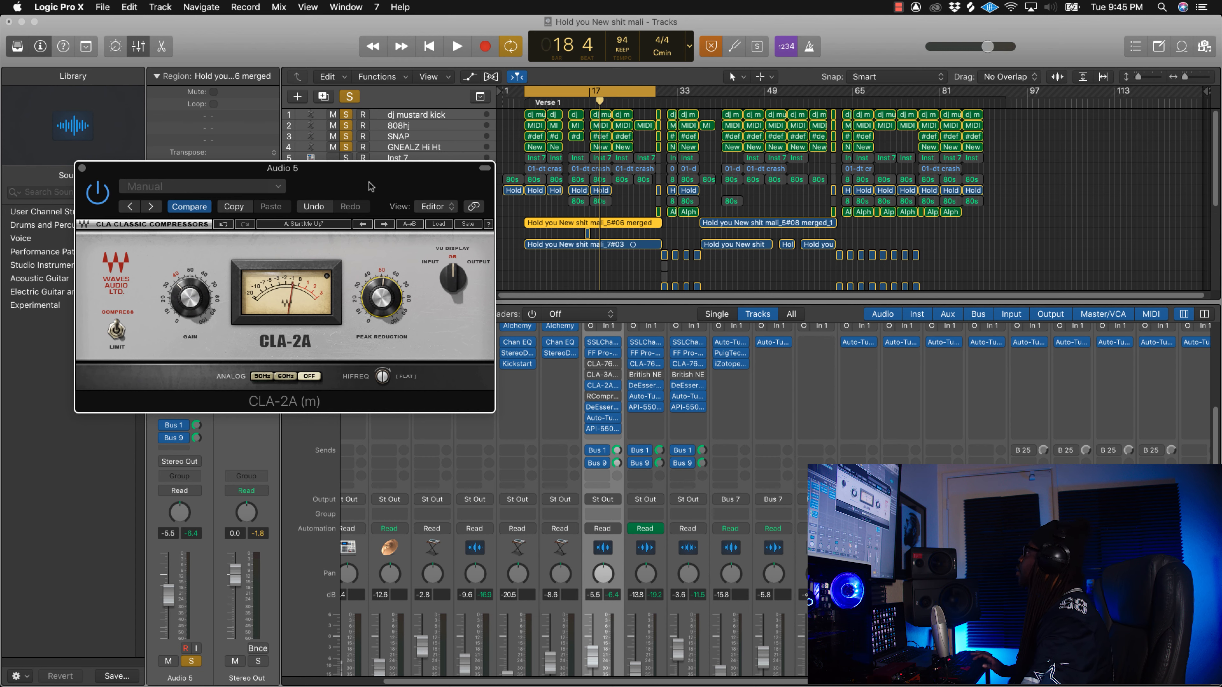
left_click_drag(369, 185, 476, 262)
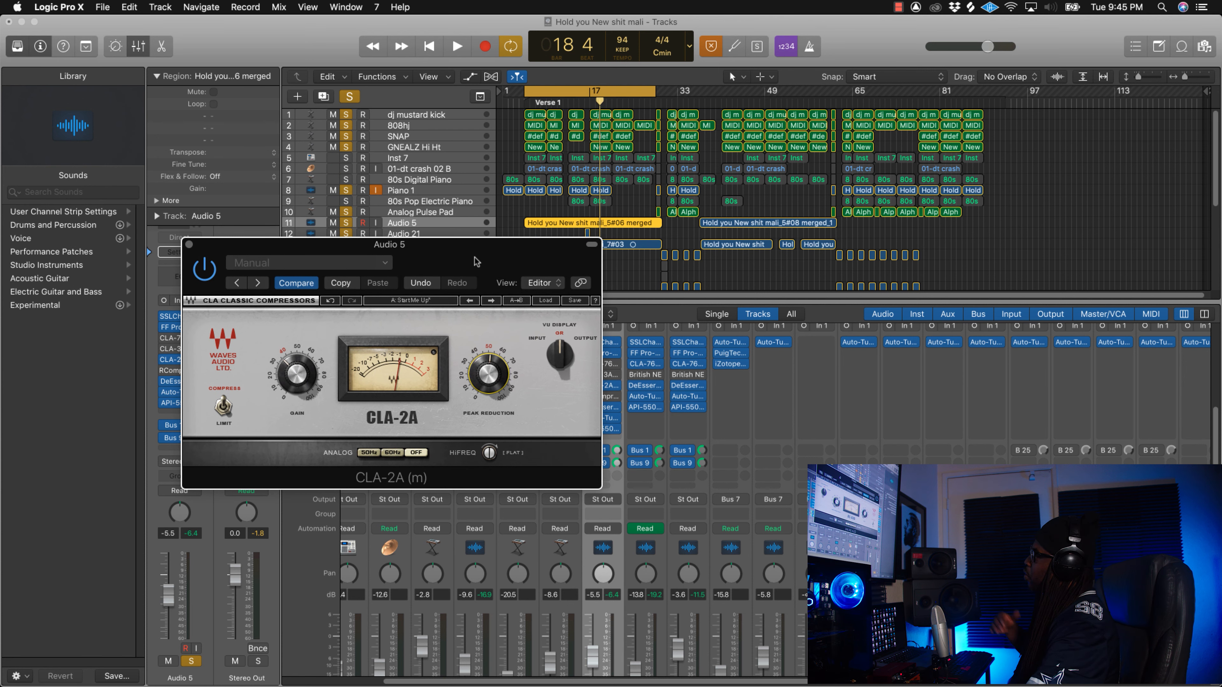
Step: Replace the CLA-2A with the RCompressor as the active compressor on Audio 5 and set its ratio to 2.01
left_click(189, 245)
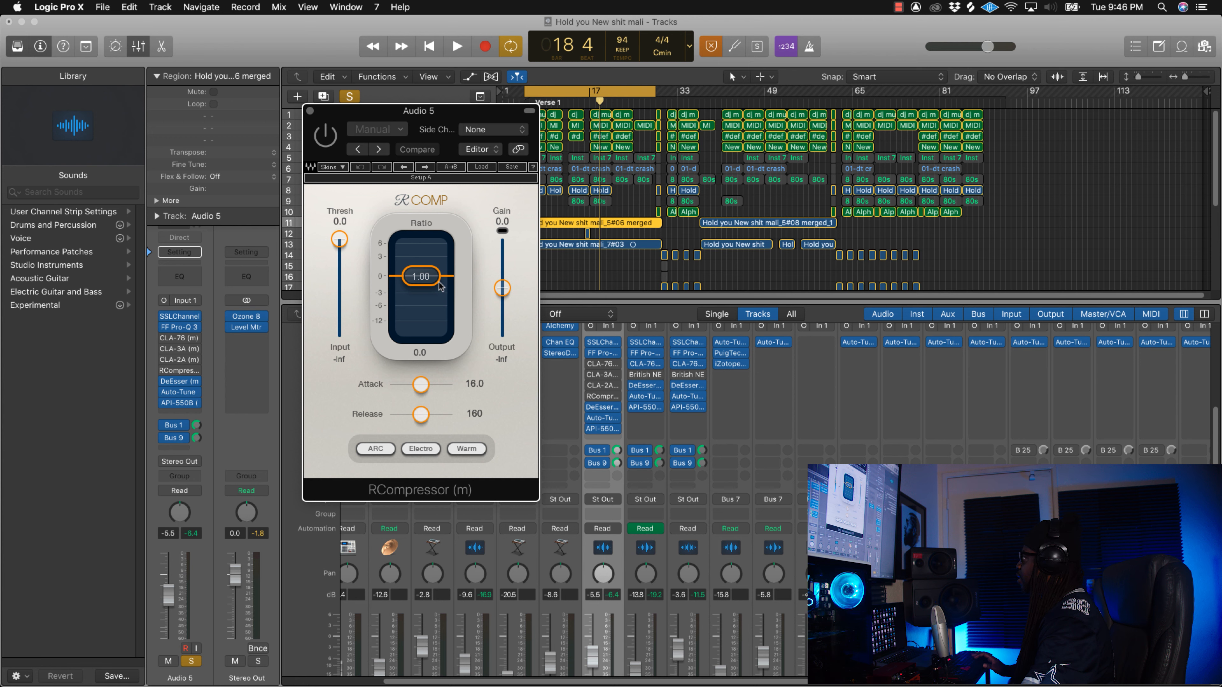
left_click_drag(426, 281, 421, 287)
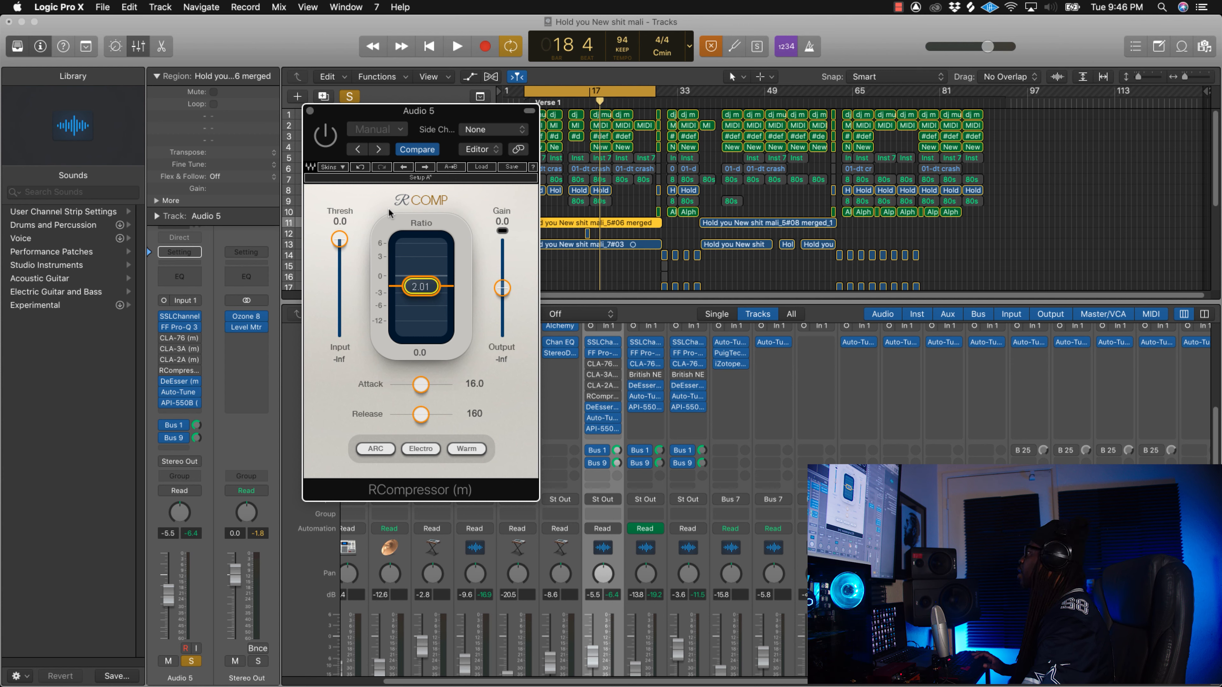
left_click_drag(447, 116, 394, 141)
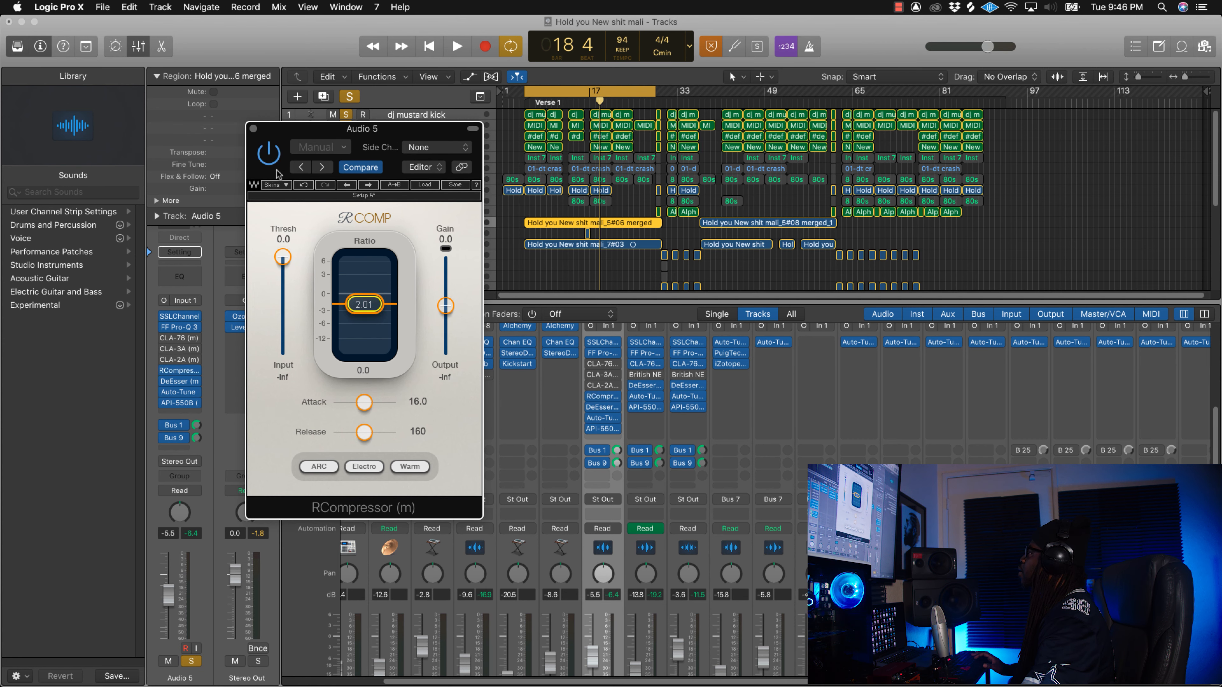
Step: Play a moment of the verse through the RCompressor and raise its gain to 2.0
key("space")
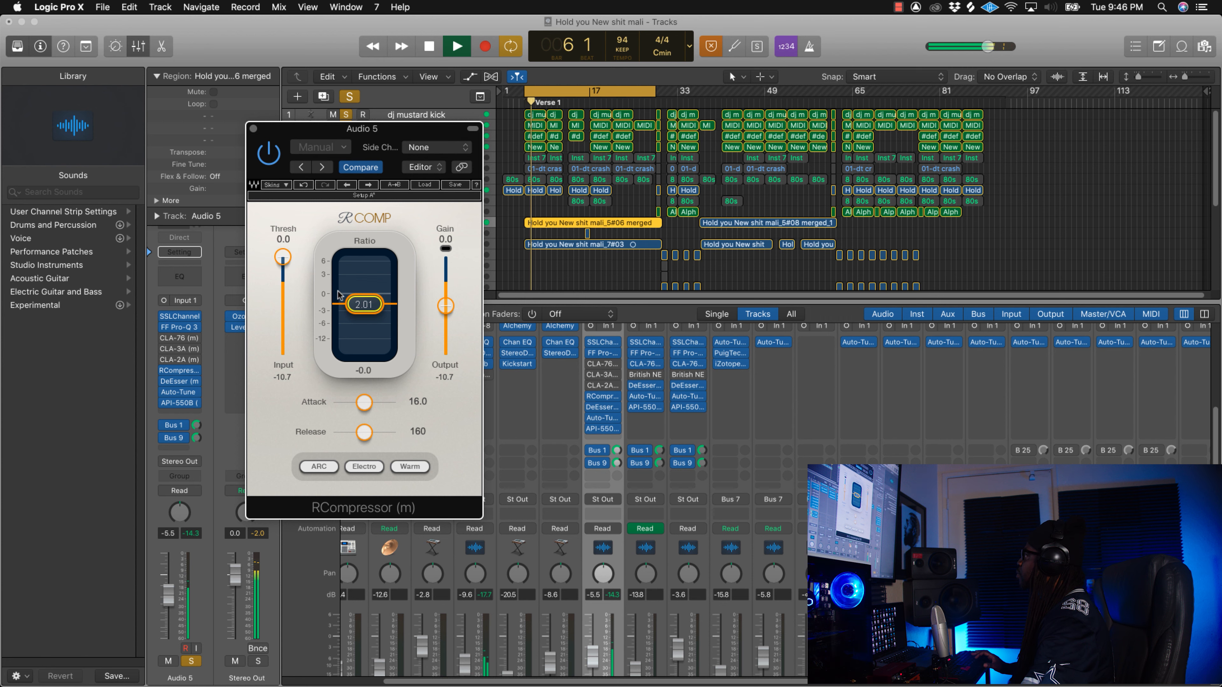
key("space")
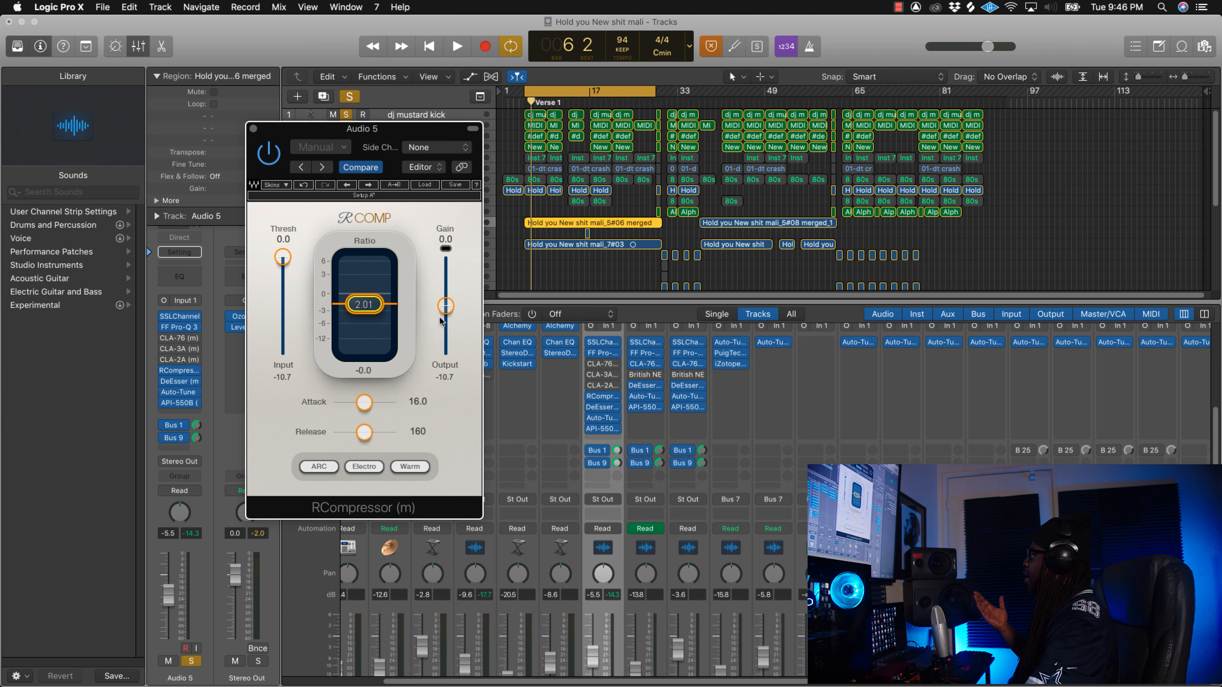
left_click(446, 306)
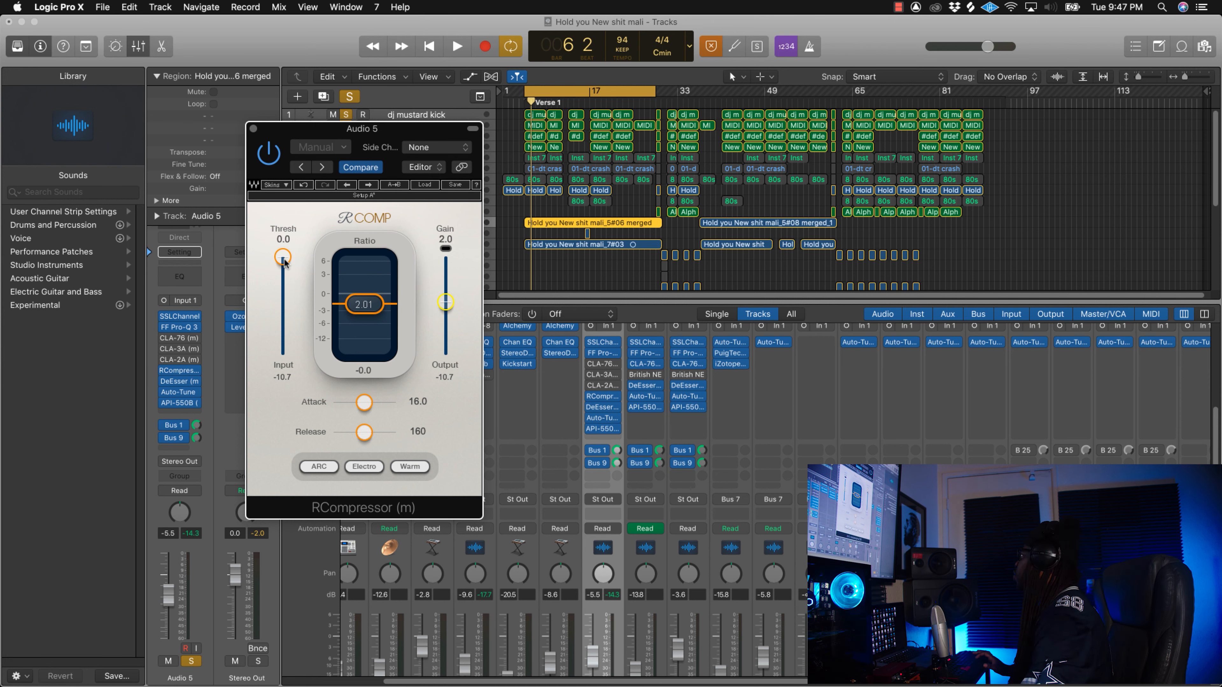
Step: Try the RCompressor's threshold at -52.8 and -11.7 while auditioning the verse, and settle it at -18.2
key("space")
left_click_drag(283, 260, 283, 342)
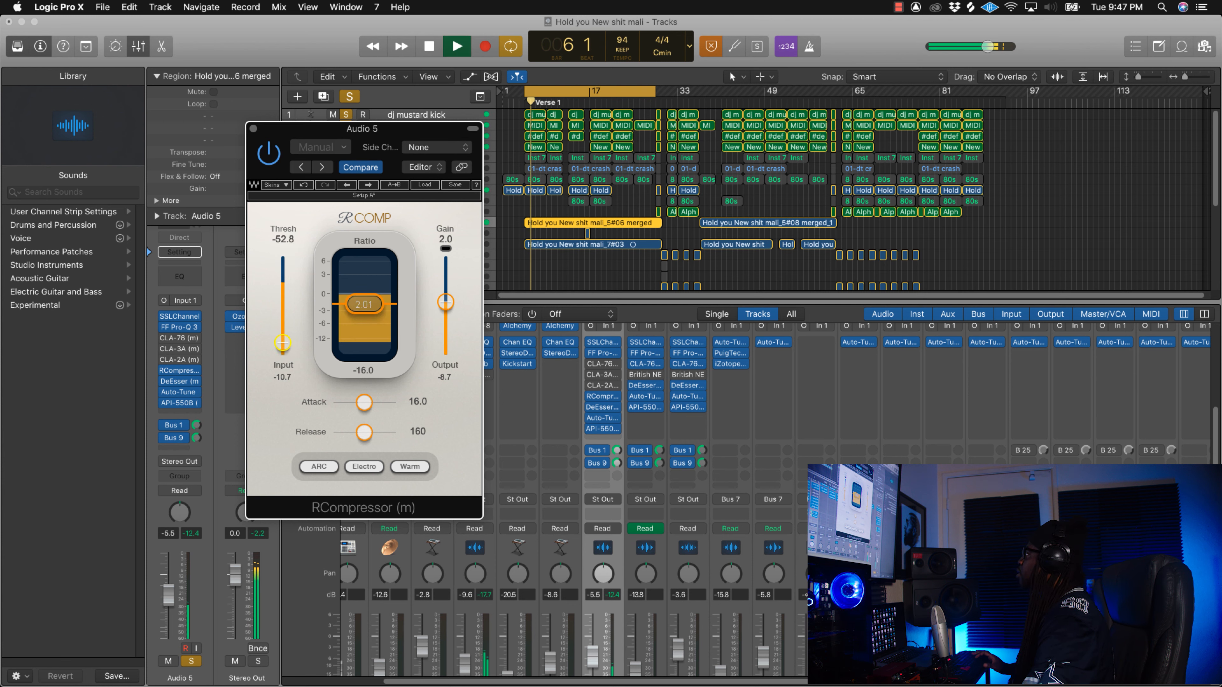
key("space")
left_click_drag(283, 343, 283, 268)
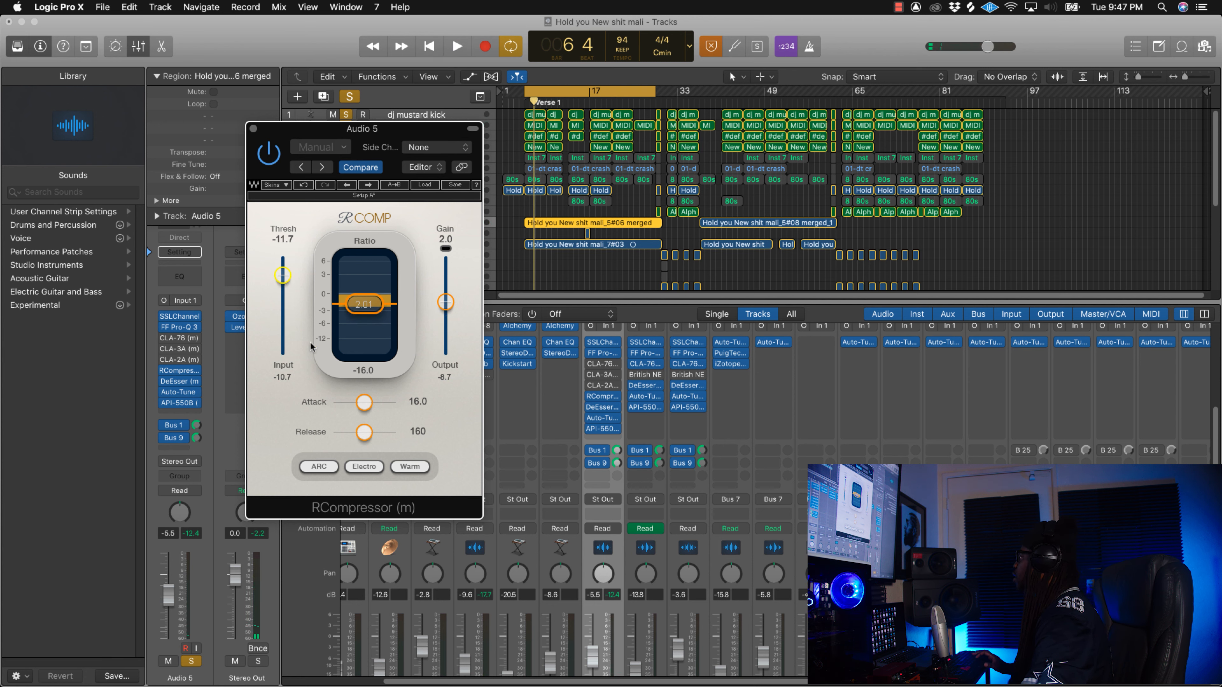
key("space")
left_click_drag(277, 287, 283, 285)
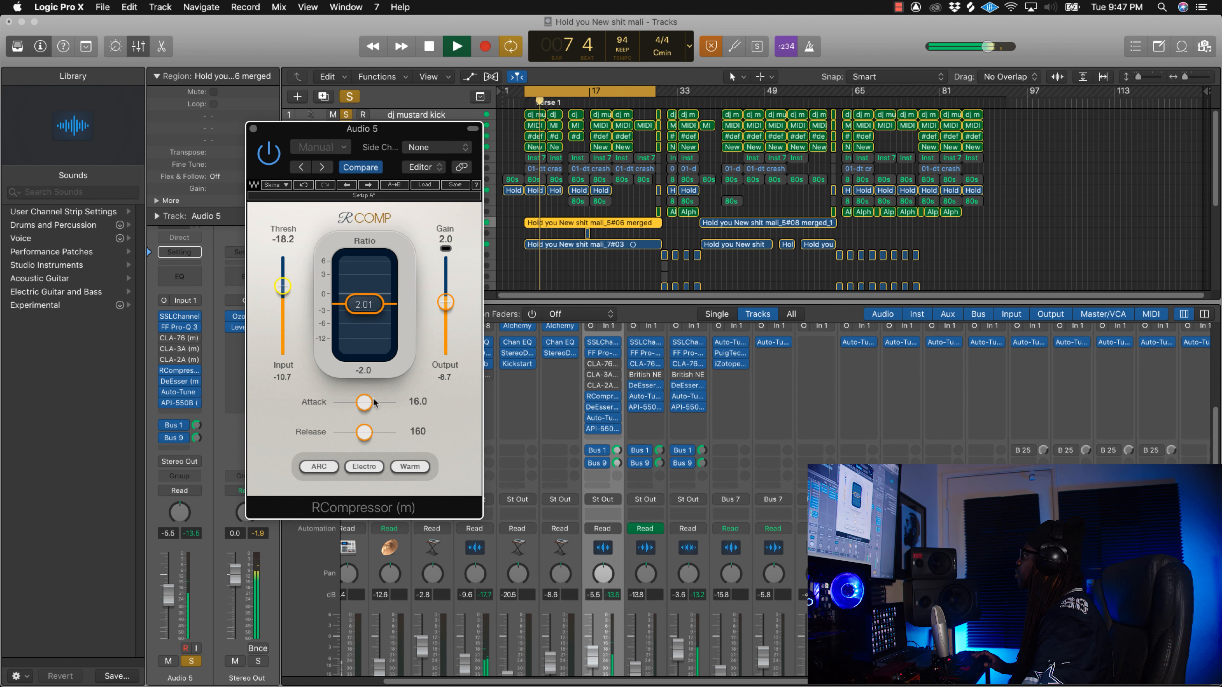
Step: Set the RCompressor's attack to 6.05 while the verse plays, and compare the vocal with the compressor bypassed and active
left_click_drag(363, 402, 354, 402)
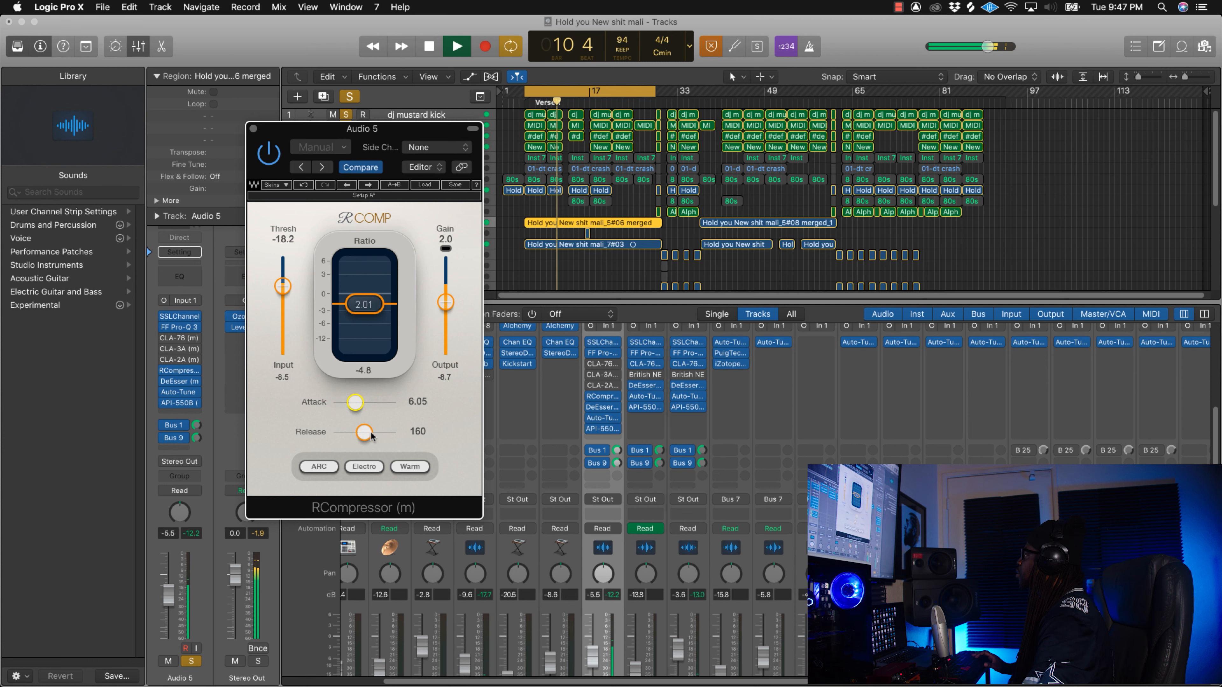
left_click_drag(284, 287, 284, 287)
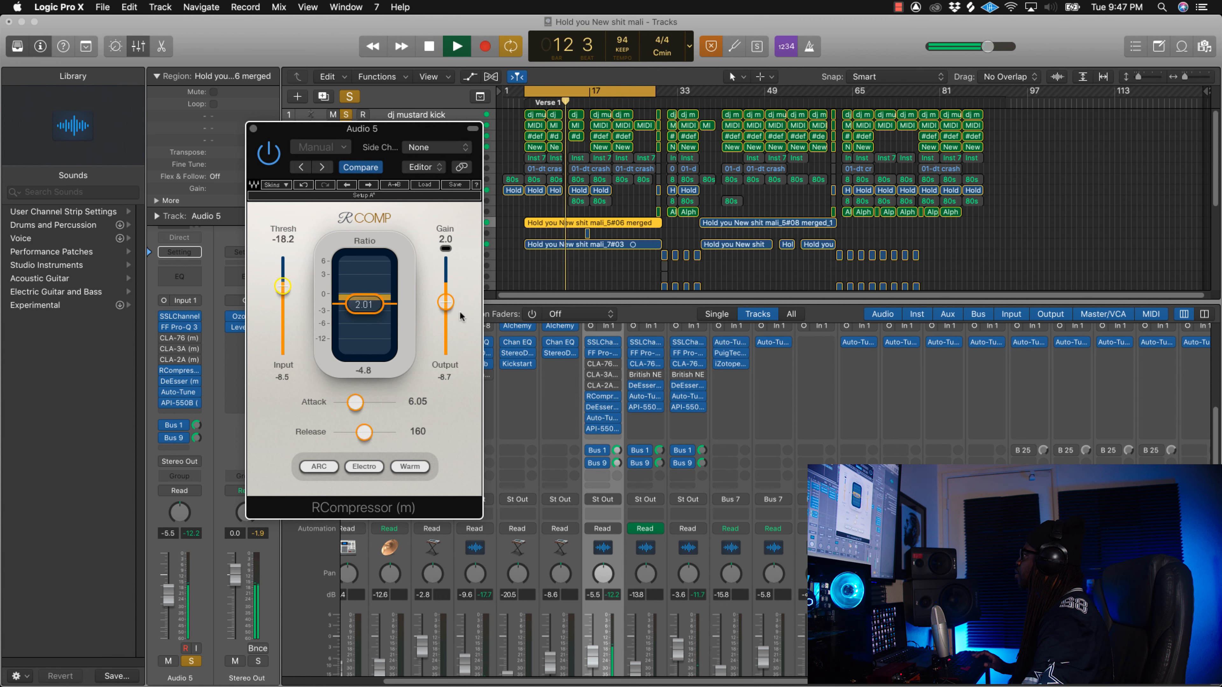
left_click(273, 163)
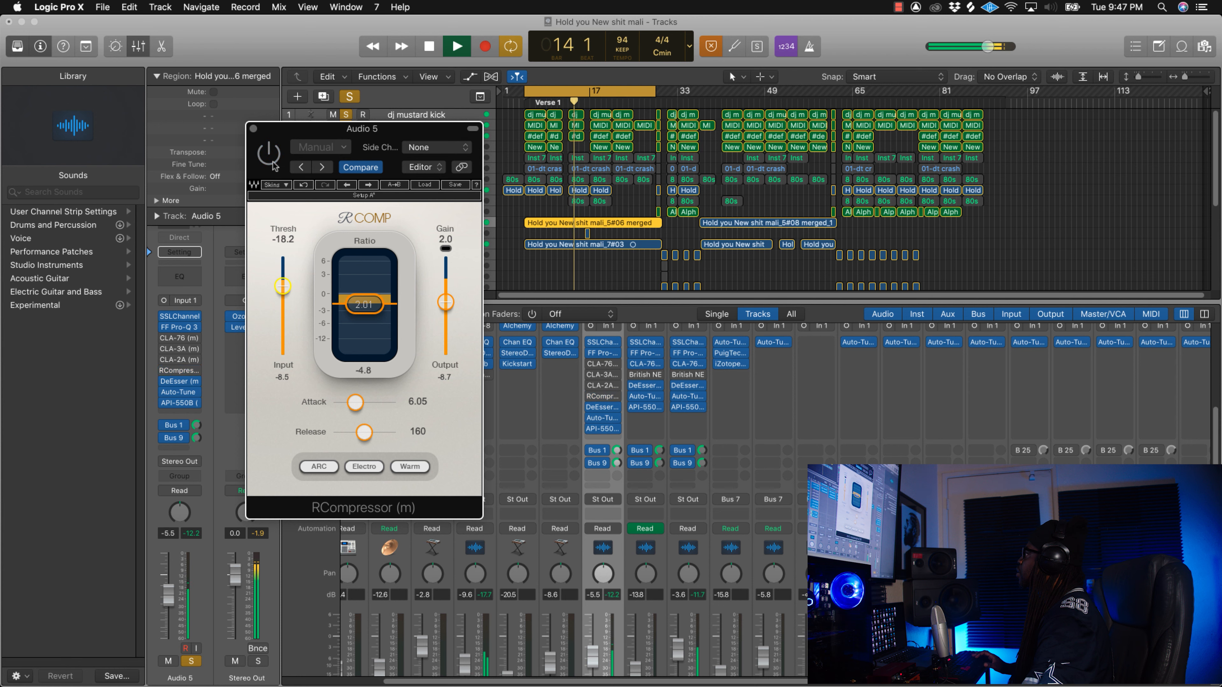
left_click(273, 162)
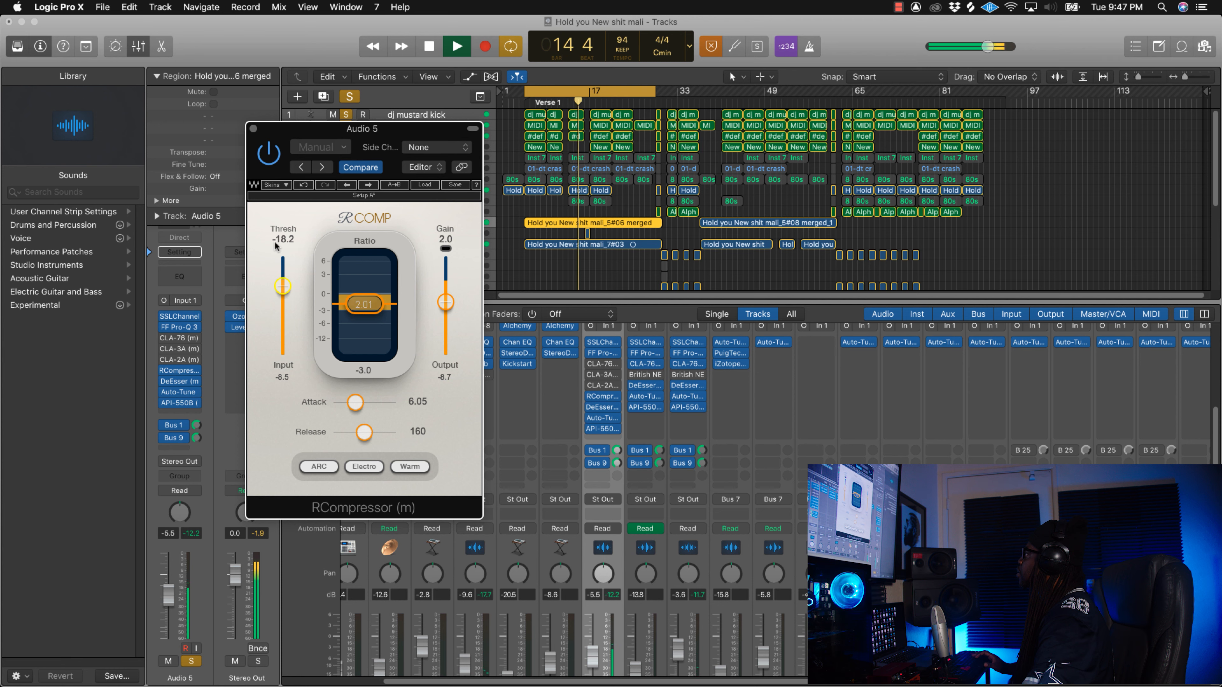
Step: Set the RCompressor's threshold to -16.5 by ear and stop playback
left_click_drag(283, 287, 283, 290)
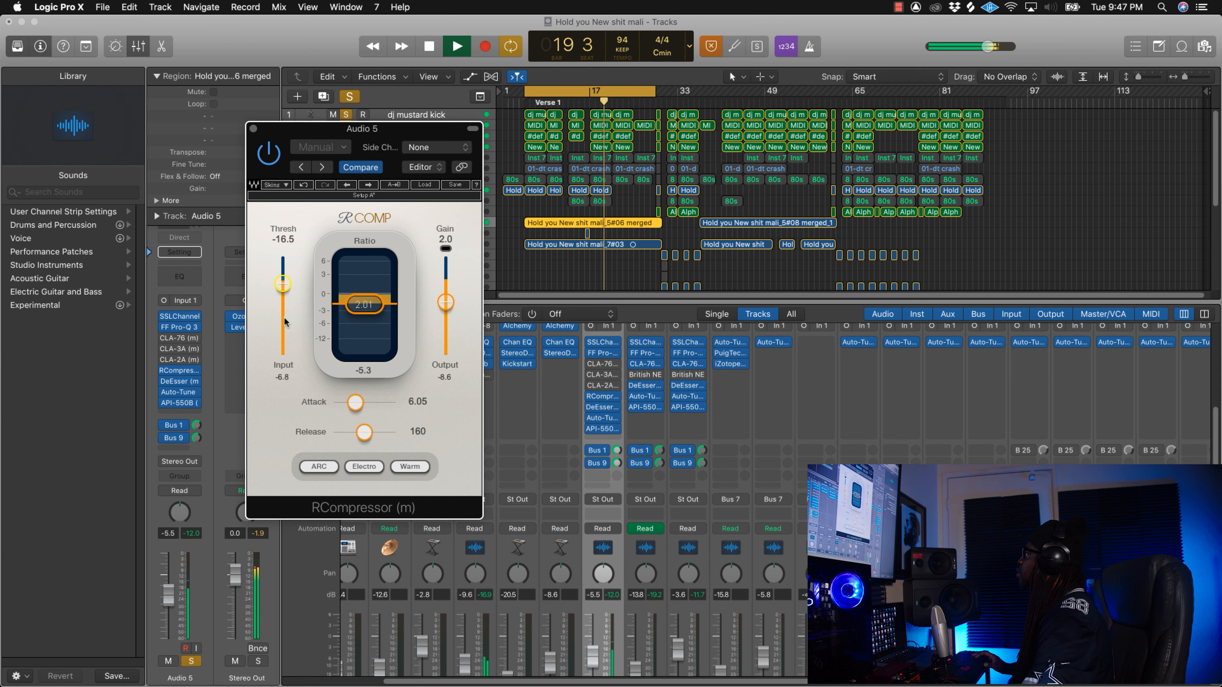
key("space")
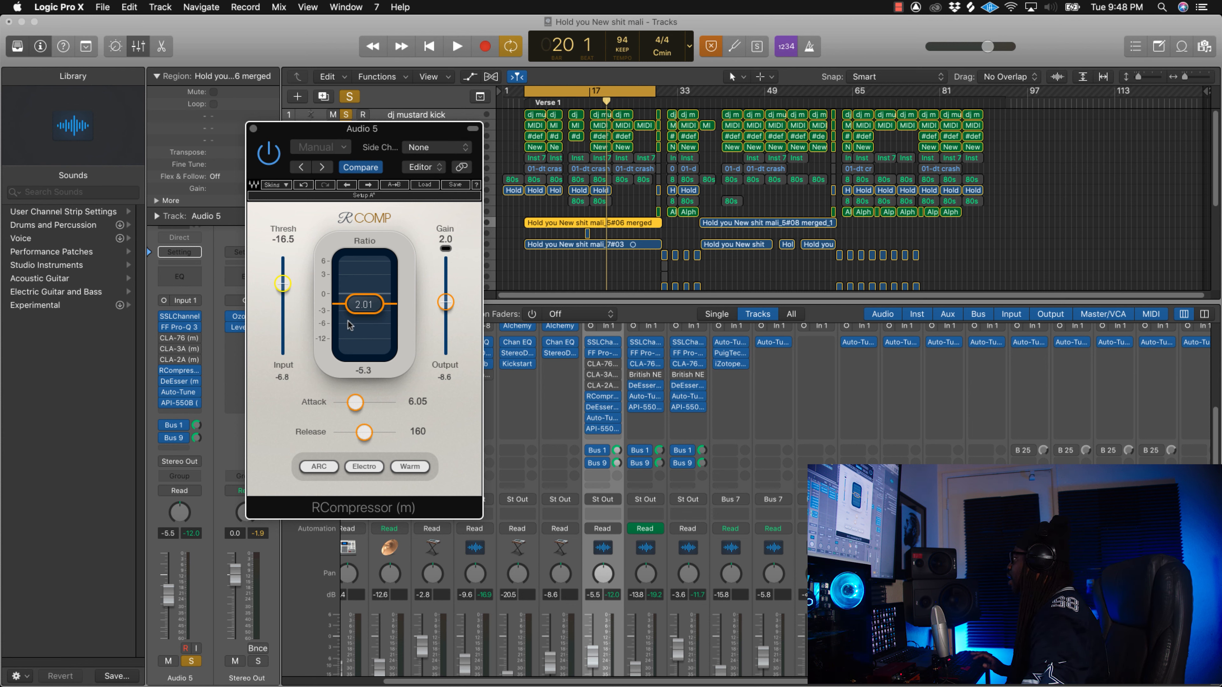
Step: Close the RCompressor's window and bypass the compressor on Audio 5
left_click_drag(403, 135, 447, 153)
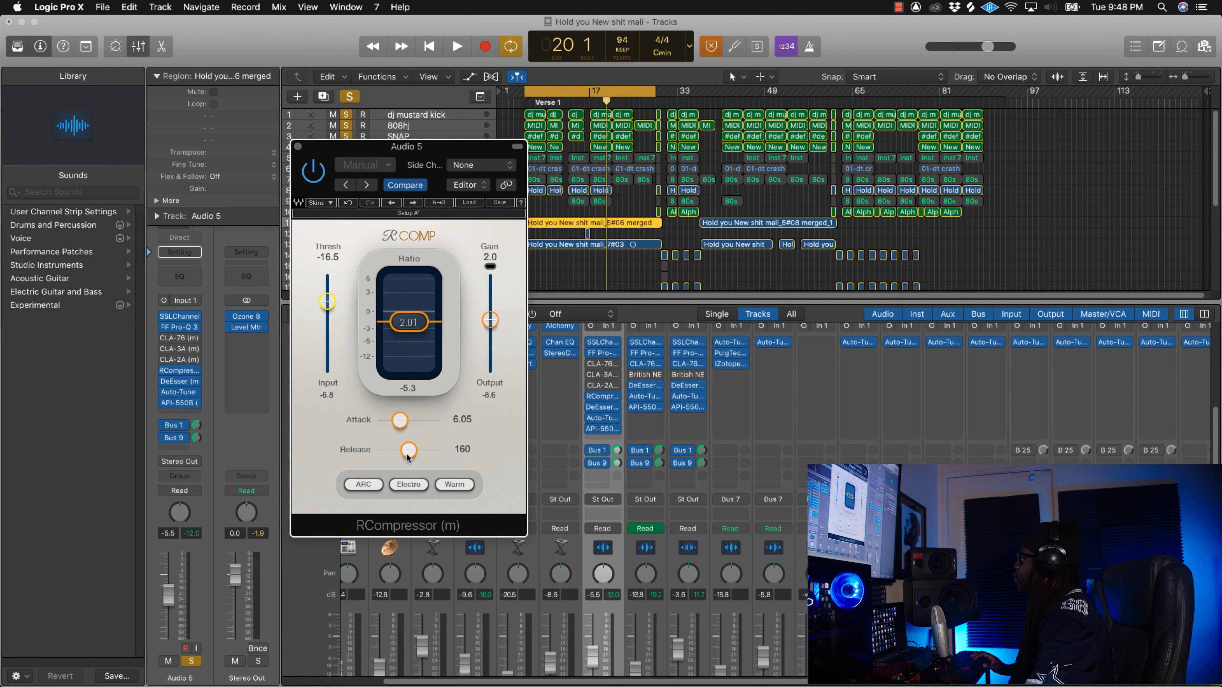
left_click_drag(435, 151, 435, 170)
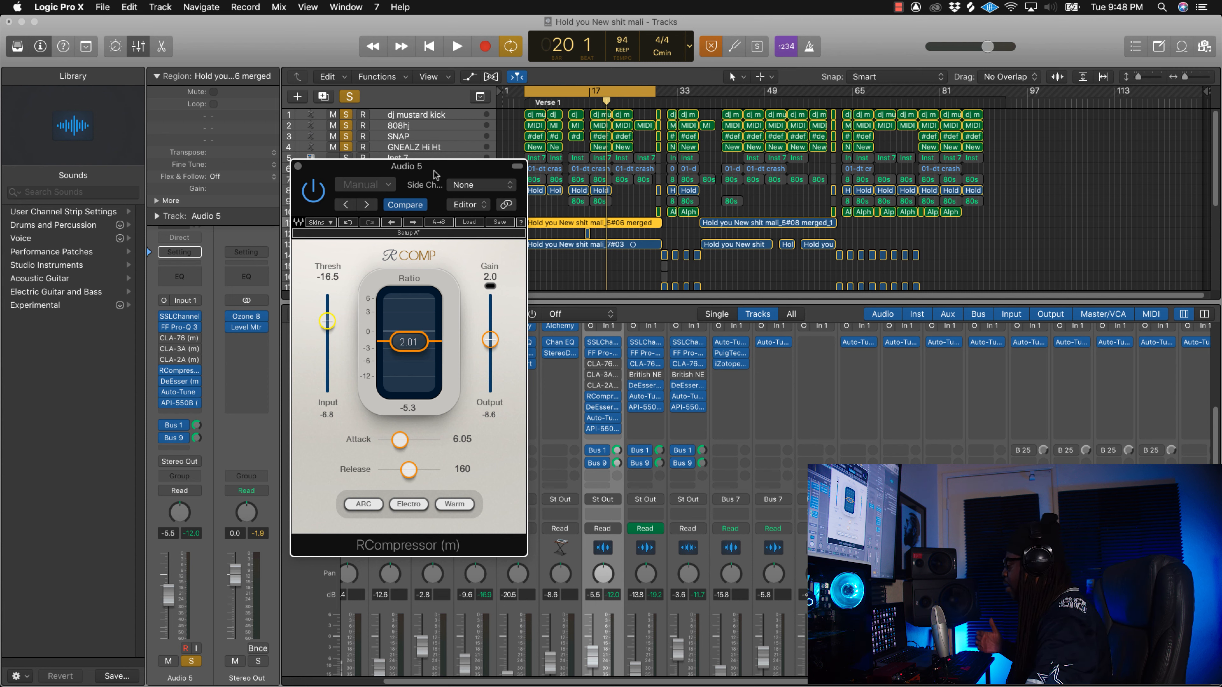
left_click_drag(434, 174, 477, 176)
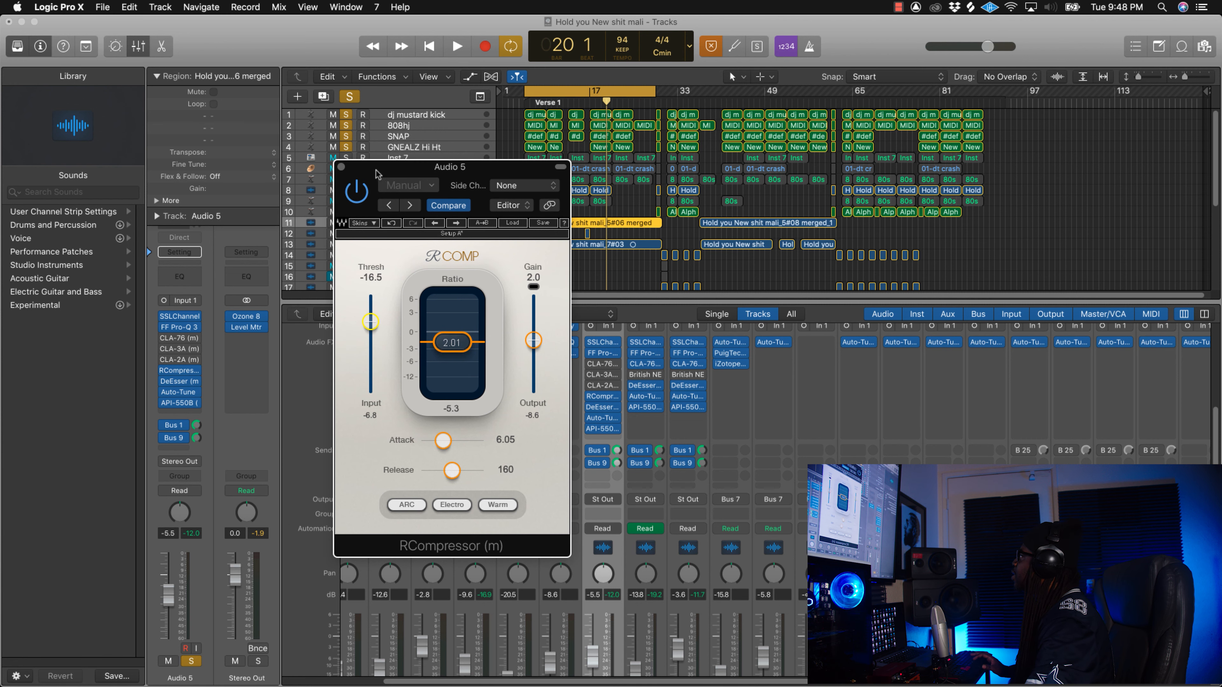
left_click(341, 167)
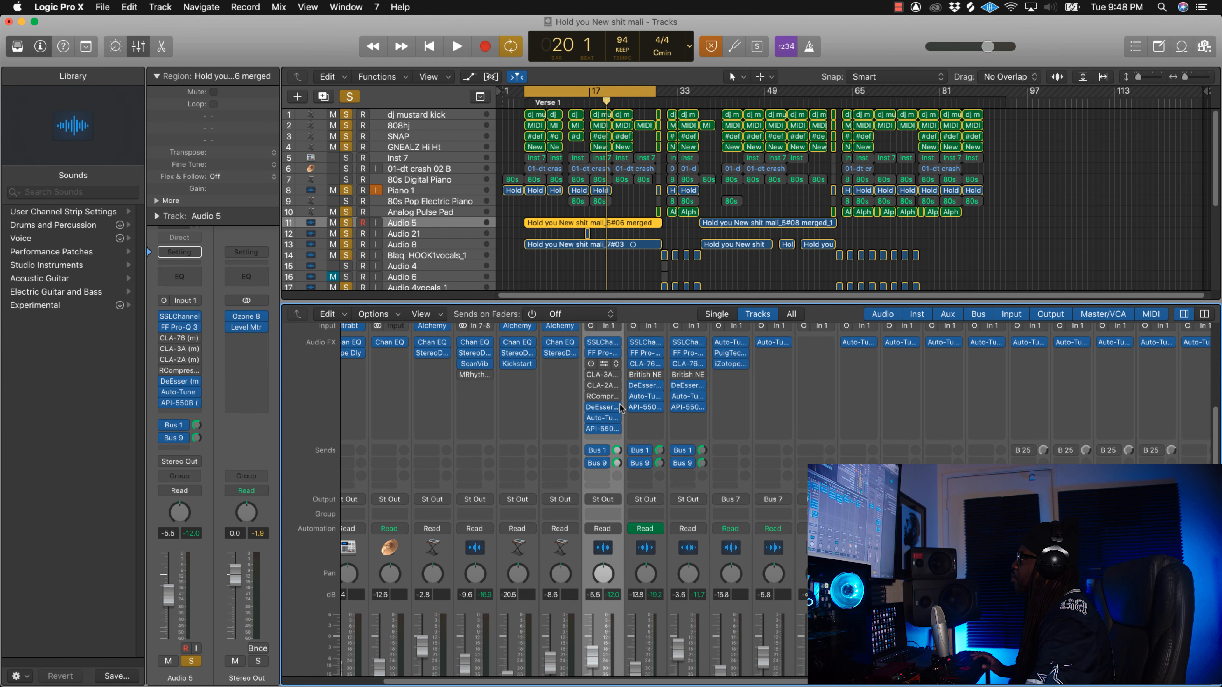
Step: Open the bypassed CLA-76 on Audio 5 to review its controls, and close it again
left_click(602, 364)
left_click_drag(661, 313, 552, 236)
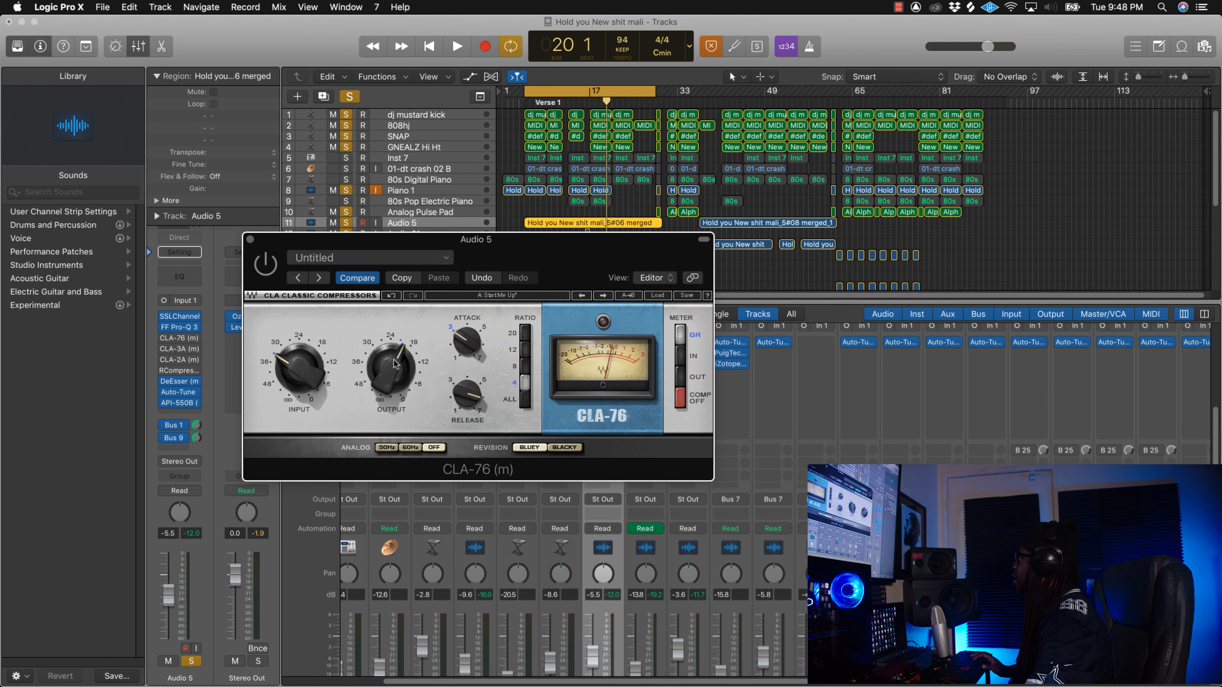
left_click(250, 239)
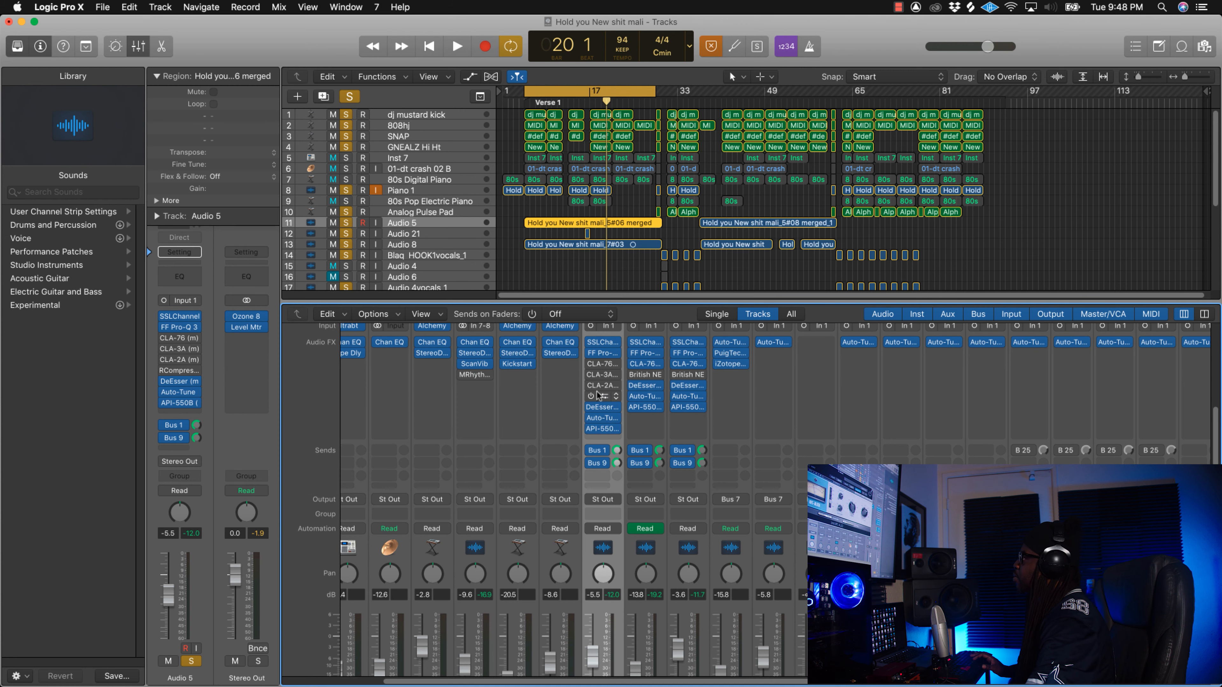